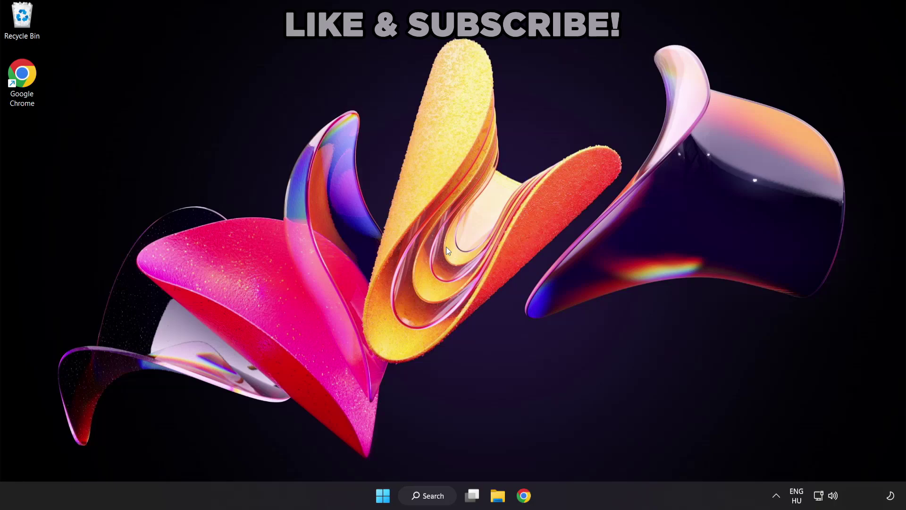
Search Windows for "device manager".
{"action": "left_click", "coordinate": [436, 498]}
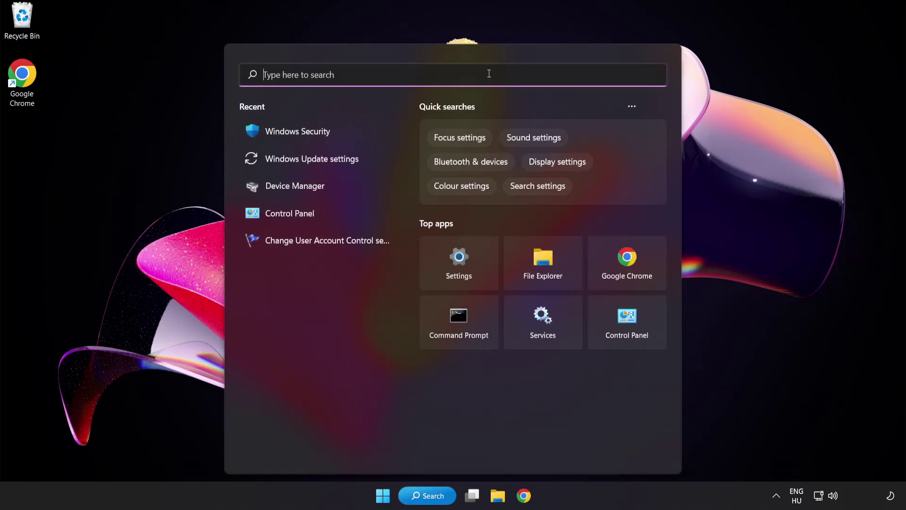
{"action": "type", "text": "device manag"}
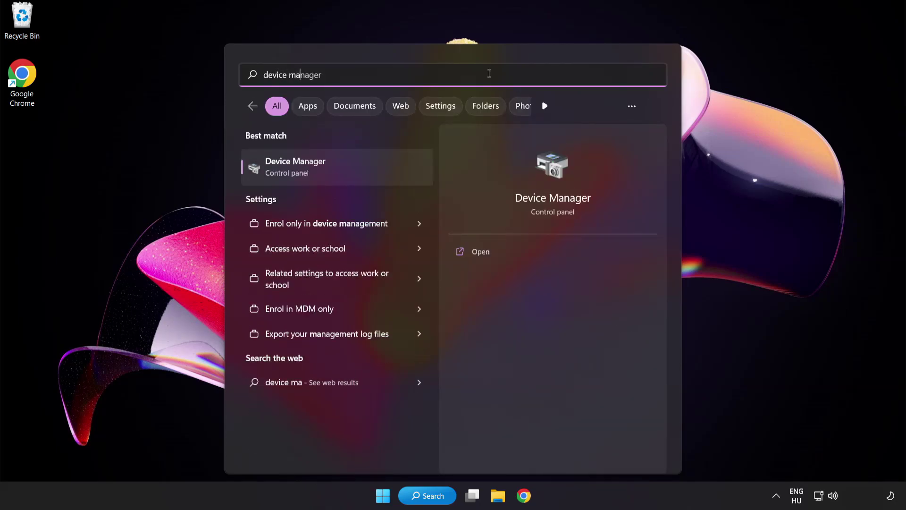
{"action": "type", "text": "er"}
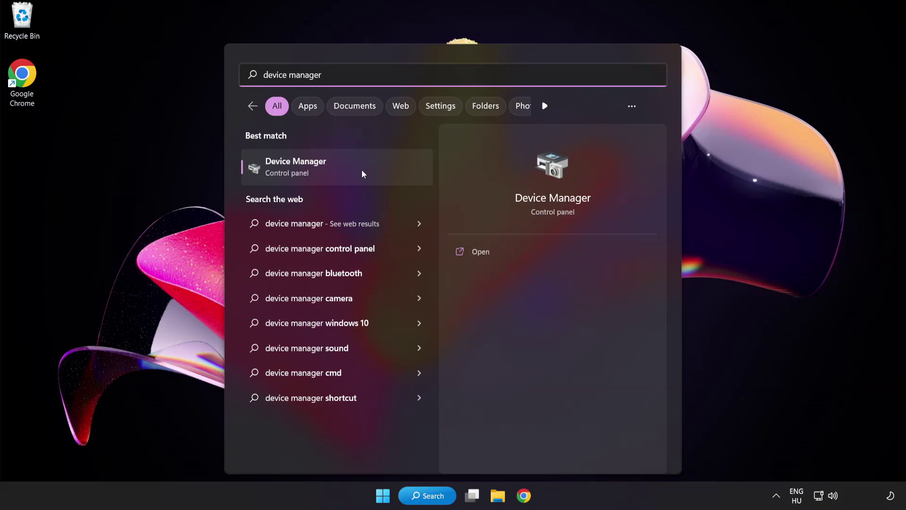
Launch Device Manager and expand the Display adapters category.
{"action": "left_click", "coordinate": [361, 170]}
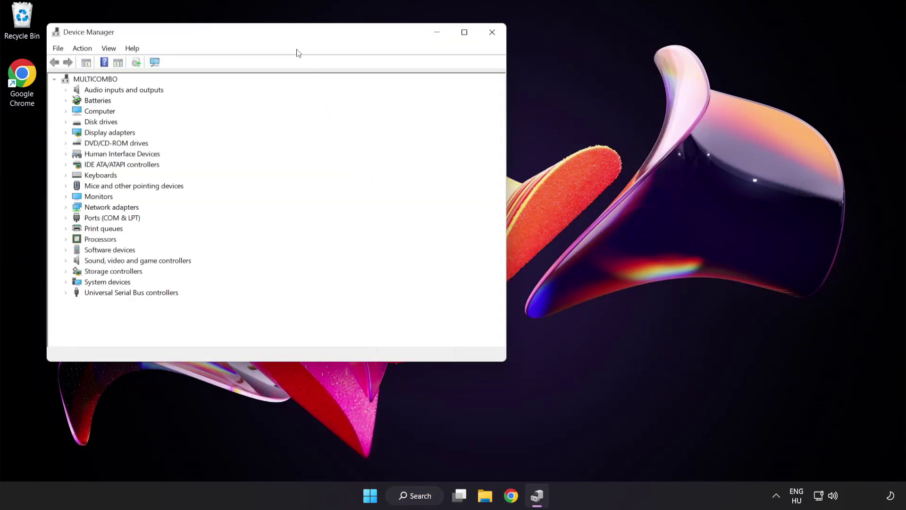
{"action": "left_click_drag", "start_coordinate": [292, 34], "coordinate": [443, 94]}
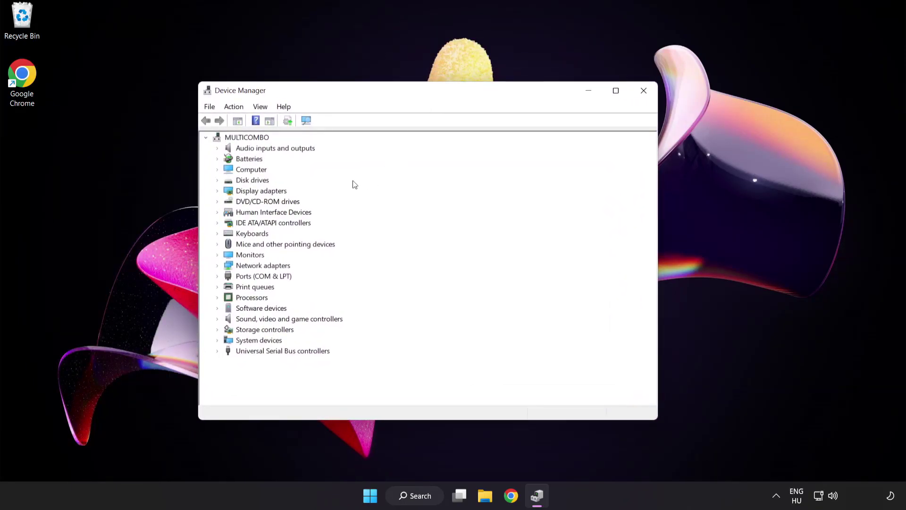
{"action": "left_click", "coordinate": [280, 193]}
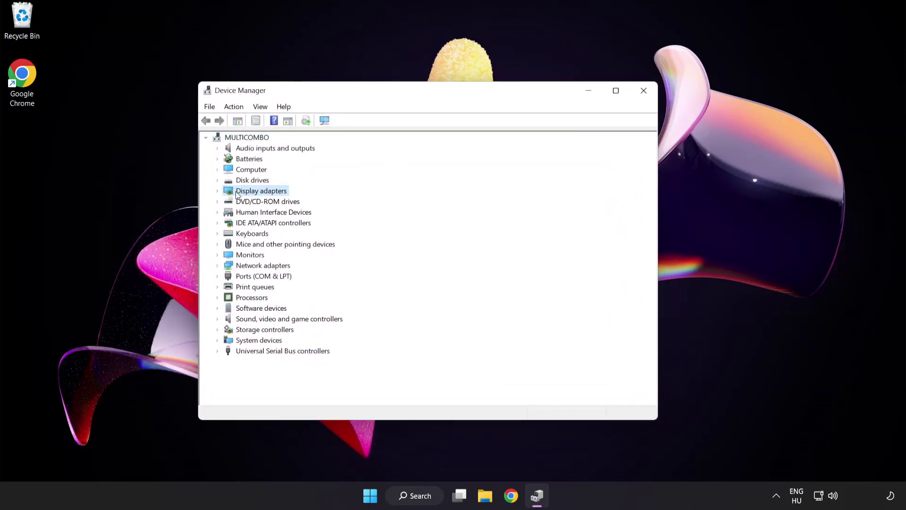
{"action": "left_click", "coordinate": [218, 193]}
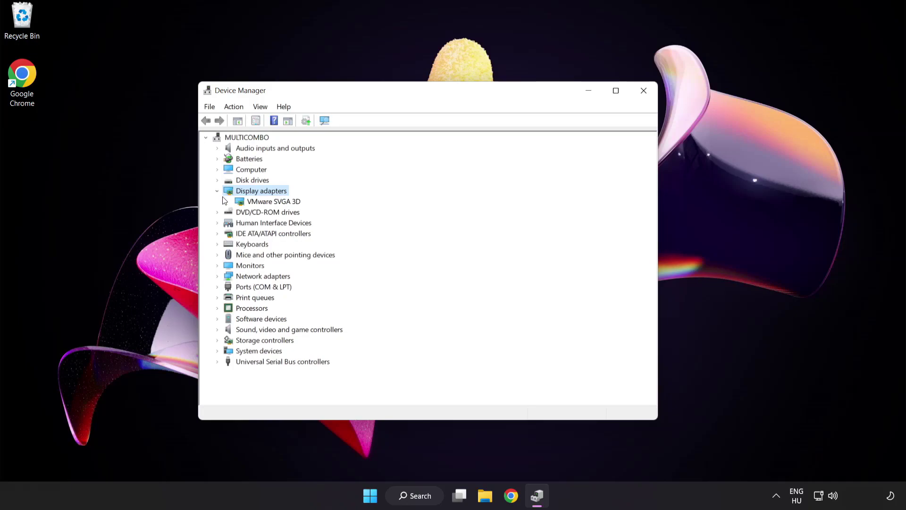
Search automatically for a VMware SVGA 3D driver update; the best driver is already installed.
{"action": "left_click", "coordinate": [239, 204]}
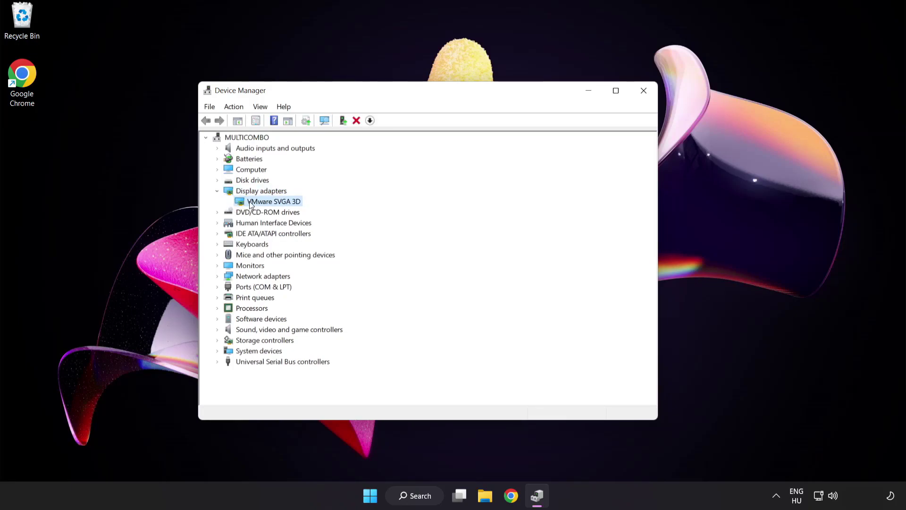
{"action": "right_click", "coordinate": [271, 202]}
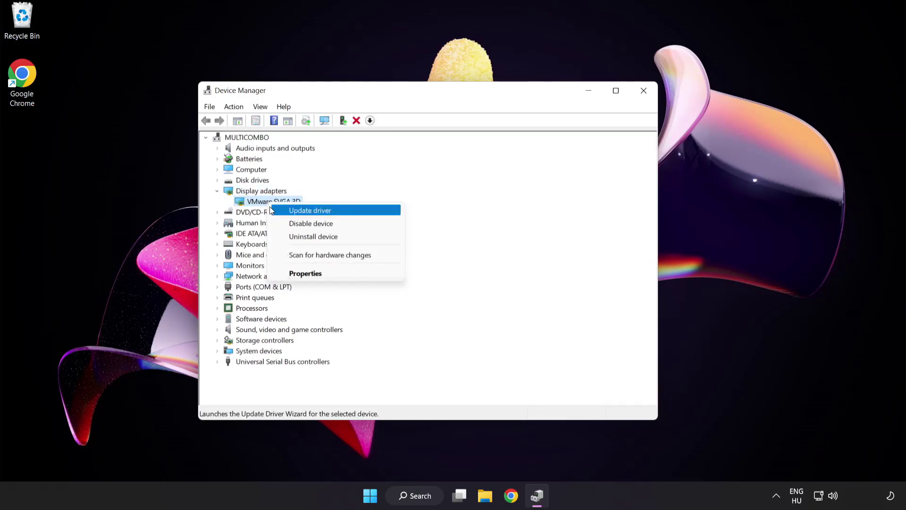
{"action": "left_click", "coordinate": [351, 211]}
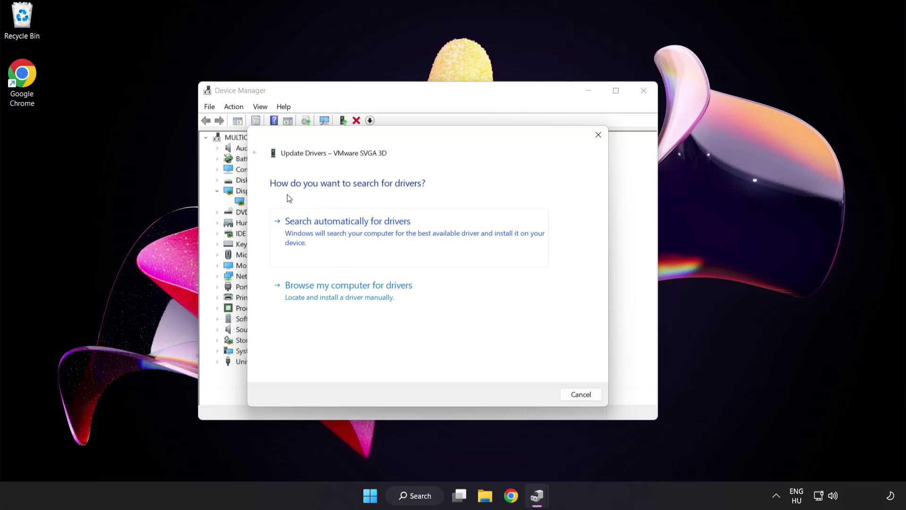
{"action": "left_click", "coordinate": [394, 231]}
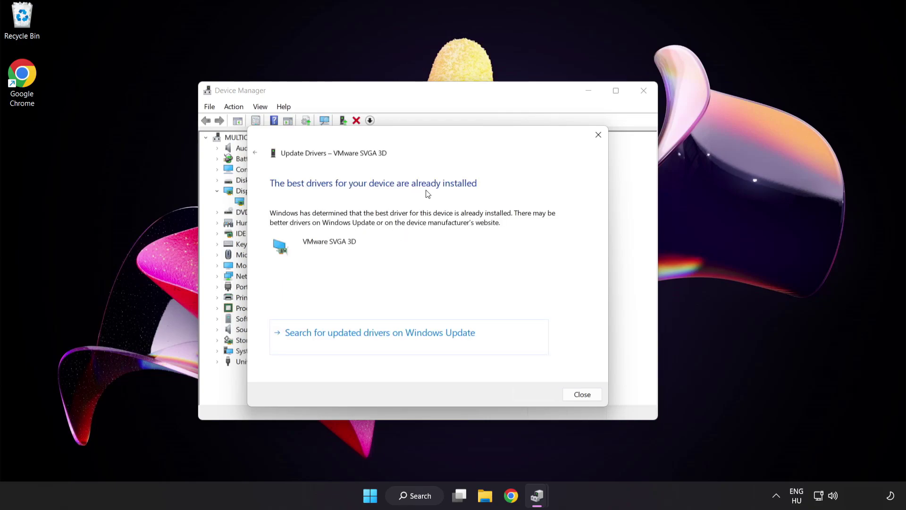
{"action": "left_click", "coordinate": [580, 397]}
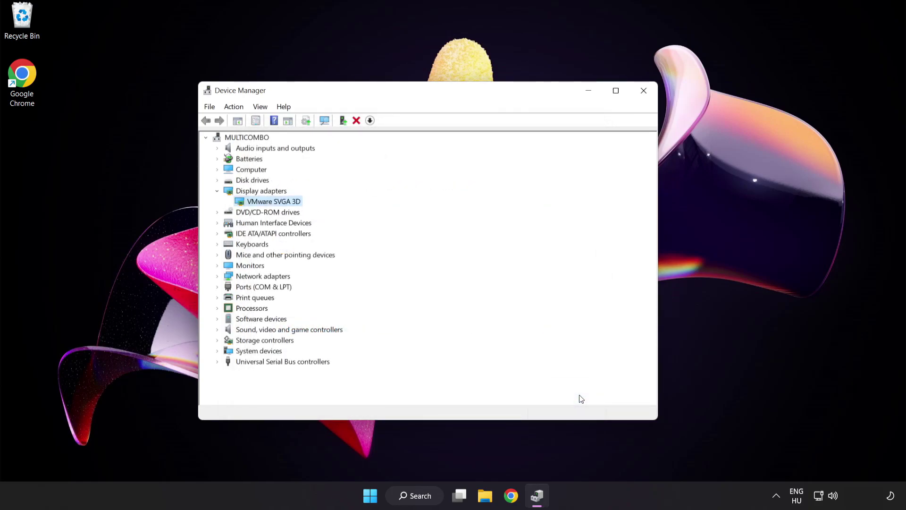
Close Device Manager, check for Windows updates (up to date), and close Settings.
{"action": "left_click", "coordinate": [643, 91]}
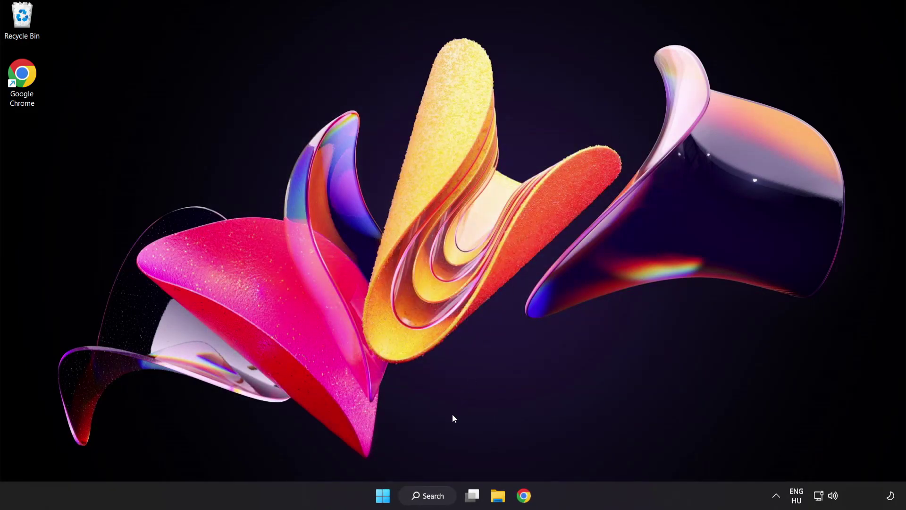
{"action": "left_click", "coordinate": [438, 499]}
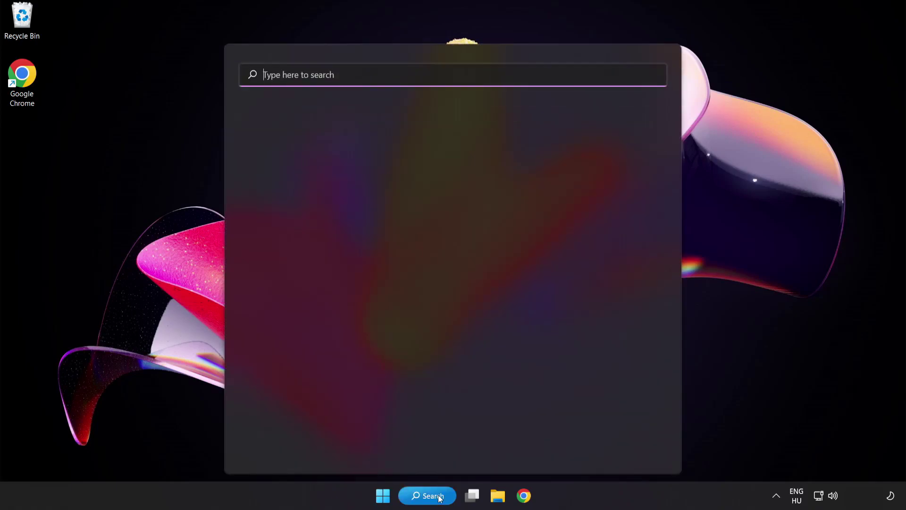
{"action": "type", "text": "update"}
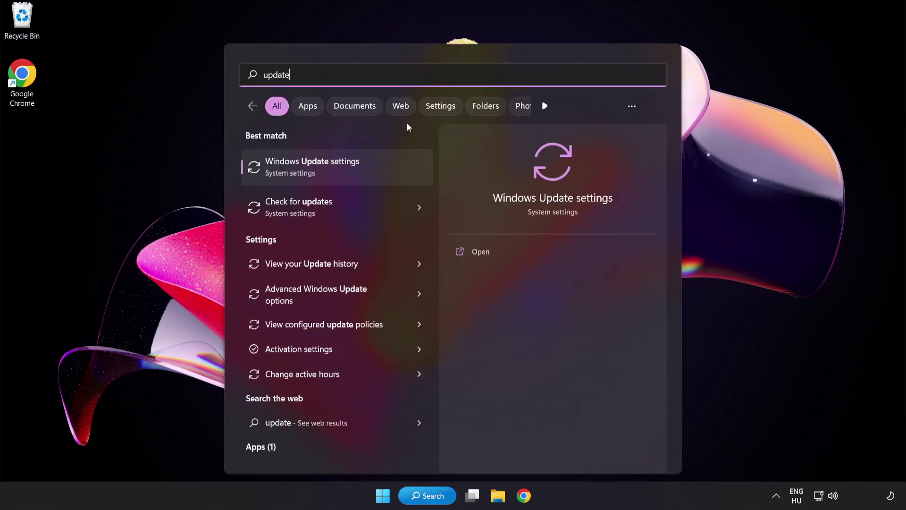
{"action": "left_click", "coordinate": [346, 174]}
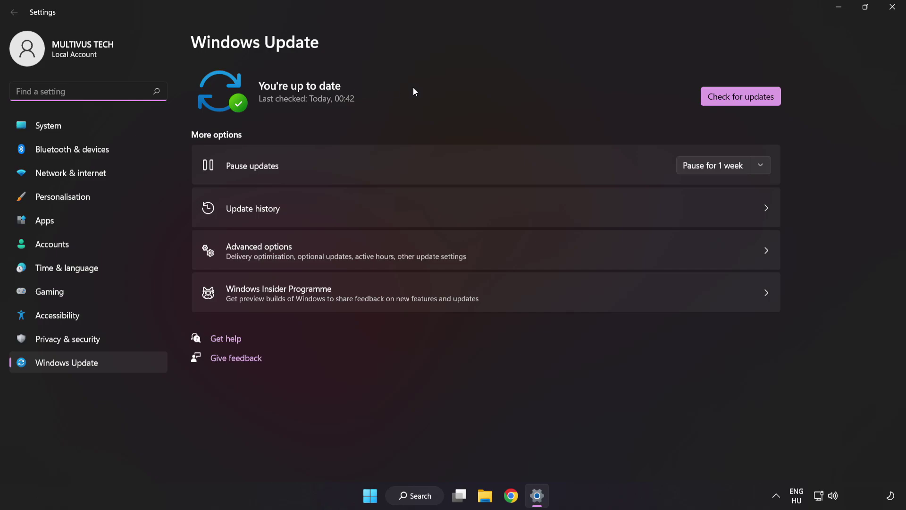
{"action": "left_click", "coordinate": [737, 101]}
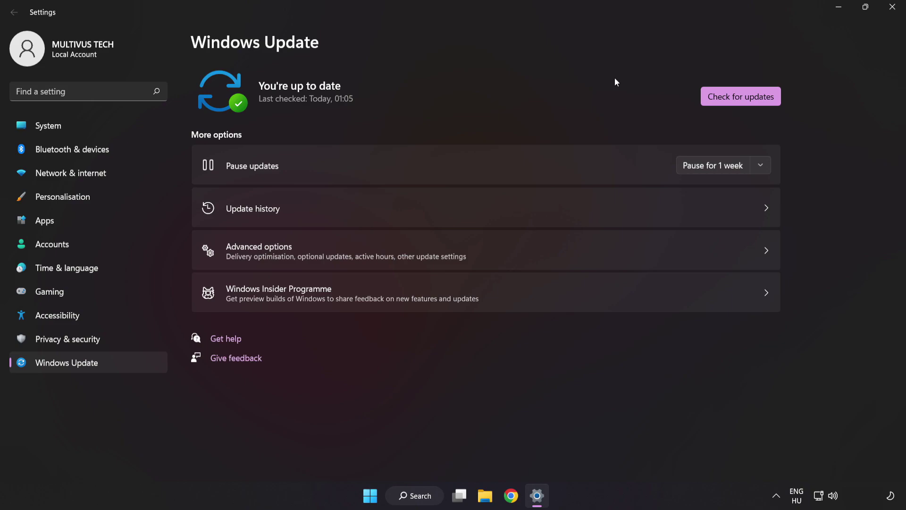
{"action": "left_click", "coordinate": [891, 13]}
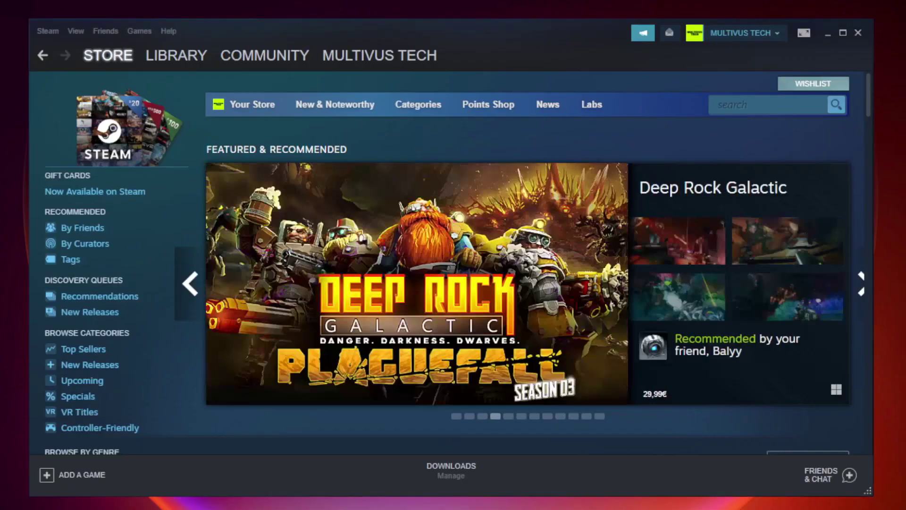
Verify Unturned's game files from its Steam Properties Local Files page; all 9192 files validated.
{"action": "mouse_move", "coordinate": [148, 59]}
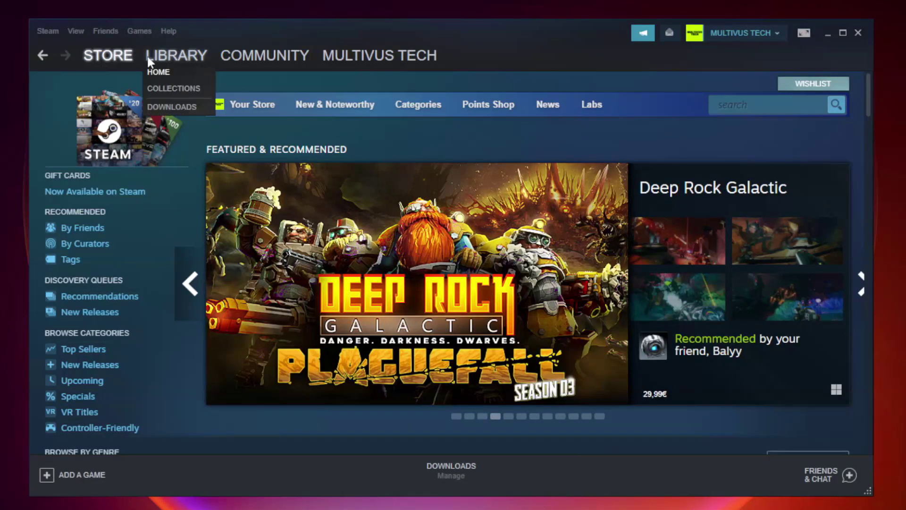
{"action": "left_click", "coordinate": [183, 60]}
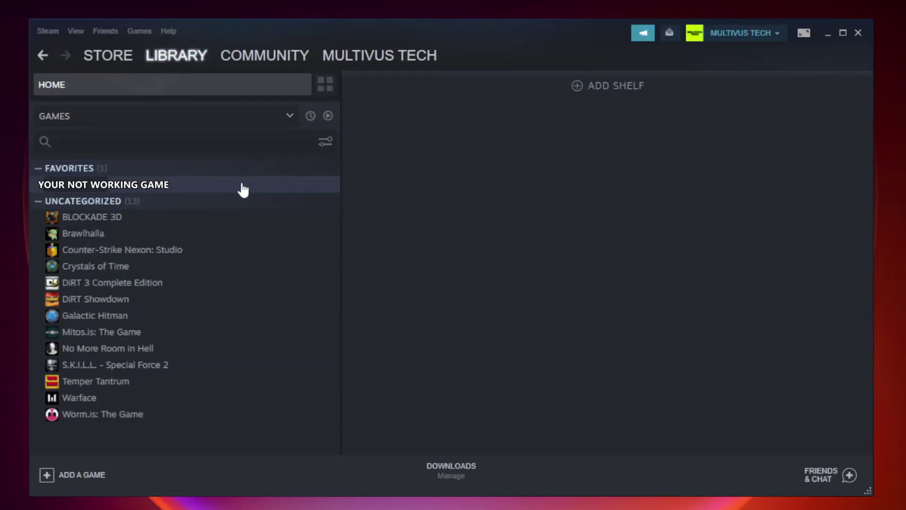
{"action": "right_click", "coordinate": [196, 189]}
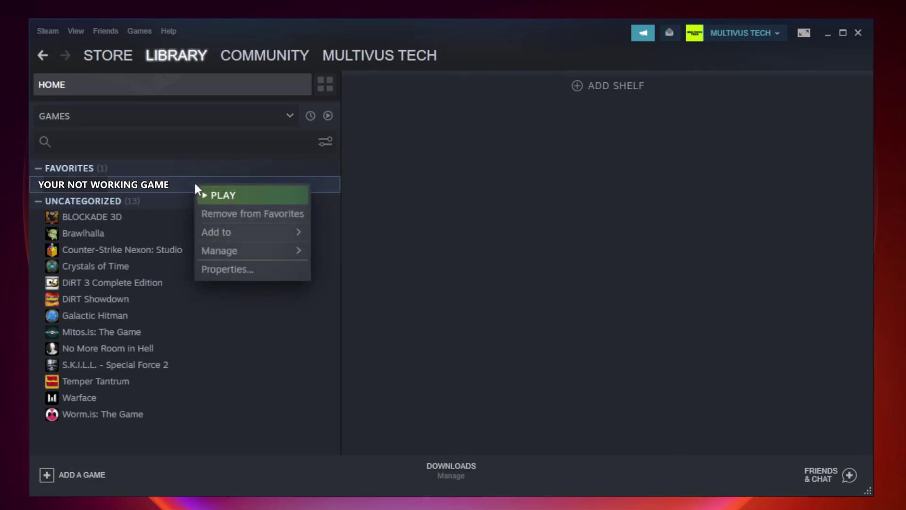
{"action": "left_click", "coordinate": [250, 269]}
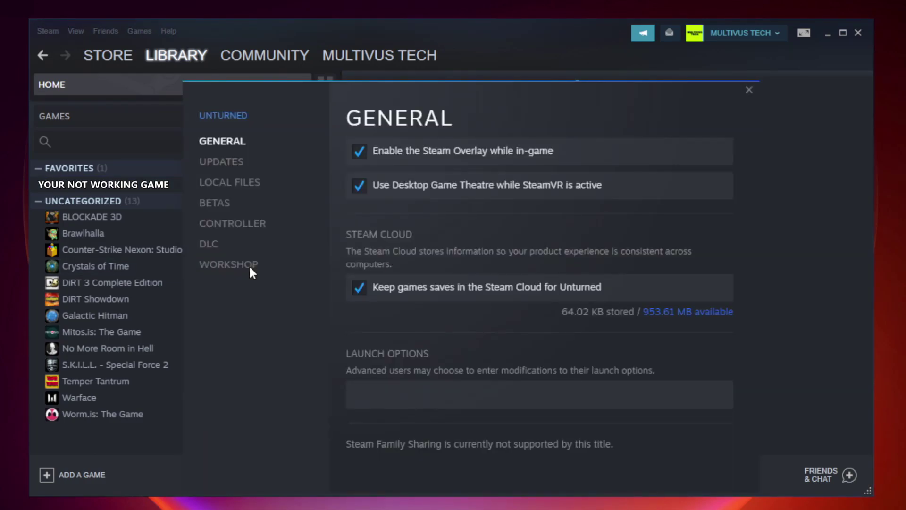
{"action": "left_click", "coordinate": [241, 188]}
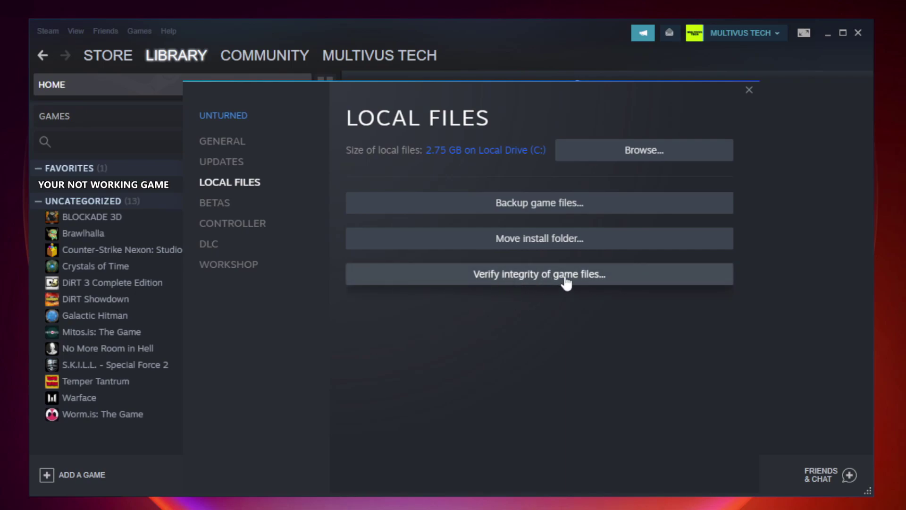
{"action": "left_click", "coordinate": [548, 283]}
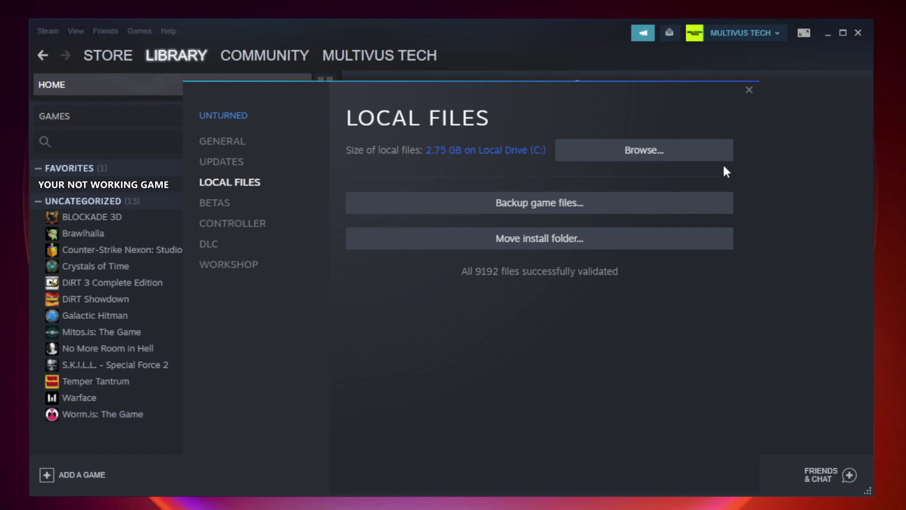
Open the Compatibility properties of the YOUR NOT WORKING GAME shortcut in its install folder.
{"action": "left_click", "coordinate": [648, 163]}
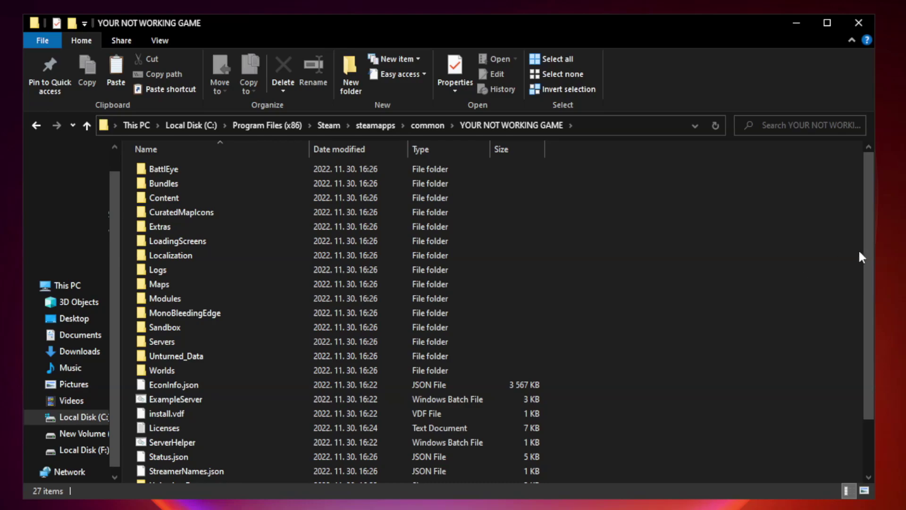
{"action": "left_click_drag", "start_coordinate": [869, 247], "coordinate": [870, 324]}
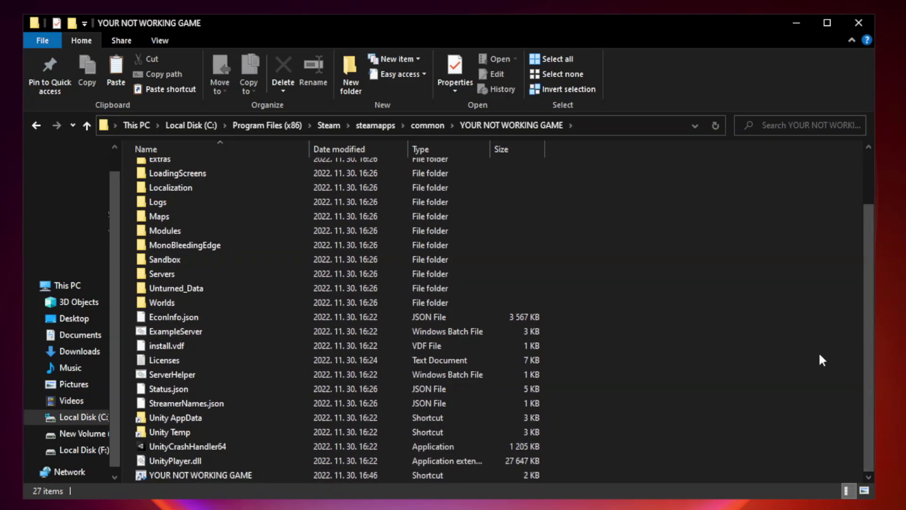
{"action": "left_click", "coordinate": [360, 473]}
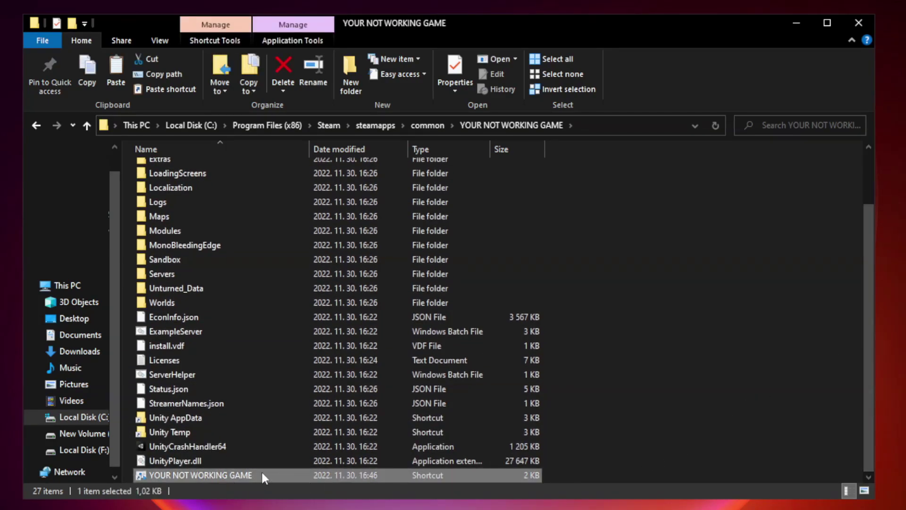
{"action": "right_click", "coordinate": [307, 471]}
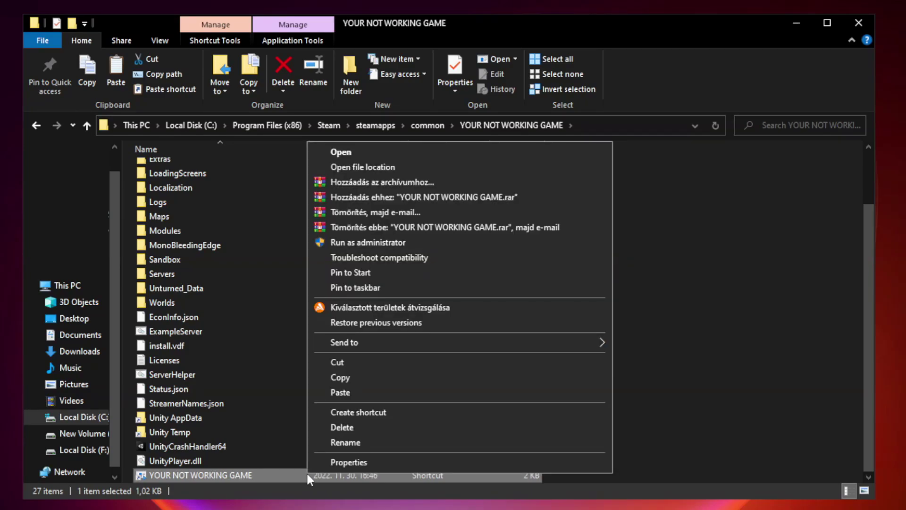
{"action": "left_click", "coordinate": [457, 463]}
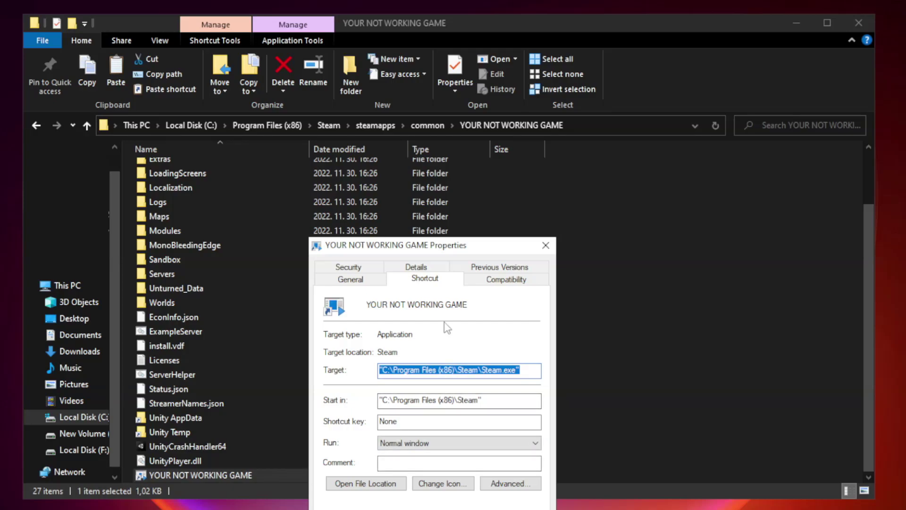
{"action": "left_click_drag", "start_coordinate": [449, 250], "coordinate": [449, 102]}
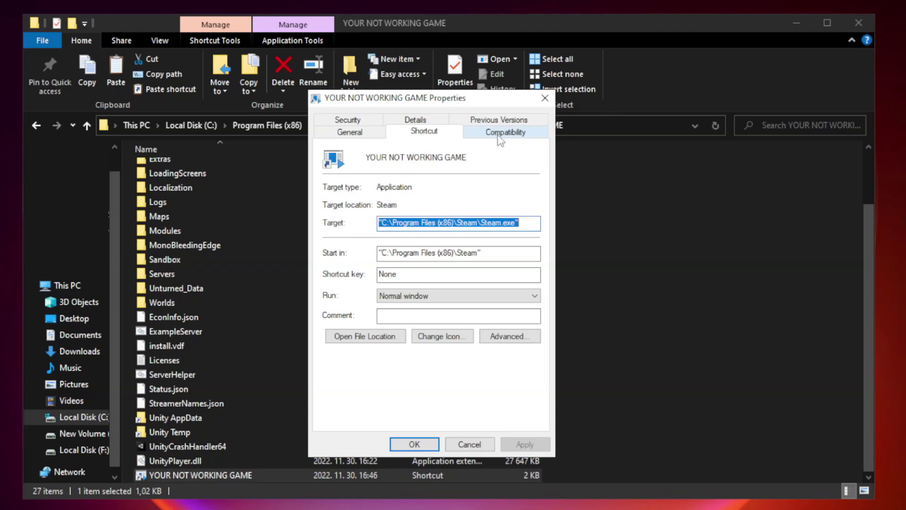
{"action": "left_click", "coordinate": [504, 134]}
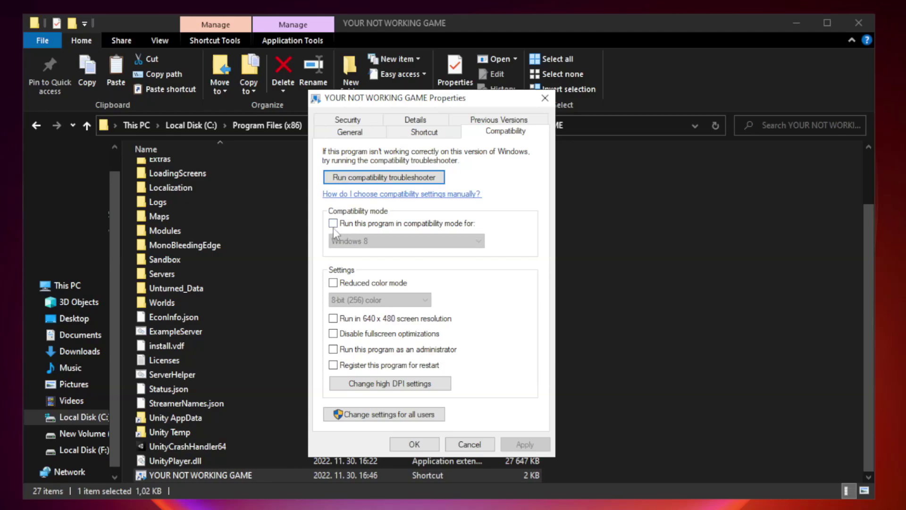
Set Windows 8 compatibility mode, disable fullscreen optimizations, and run as administrator.
{"action": "left_click", "coordinate": [361, 227]}
{"action": "left_click", "coordinate": [406, 242]}
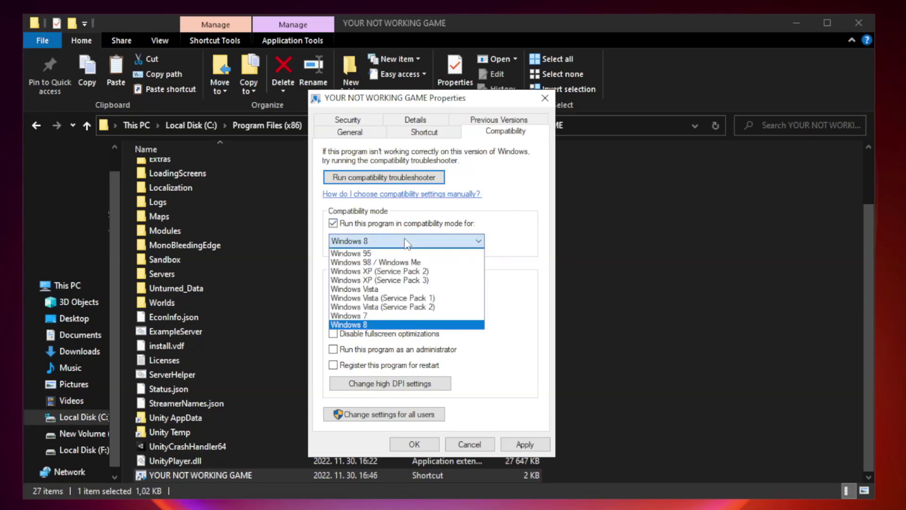
{"action": "left_click", "coordinate": [383, 325]}
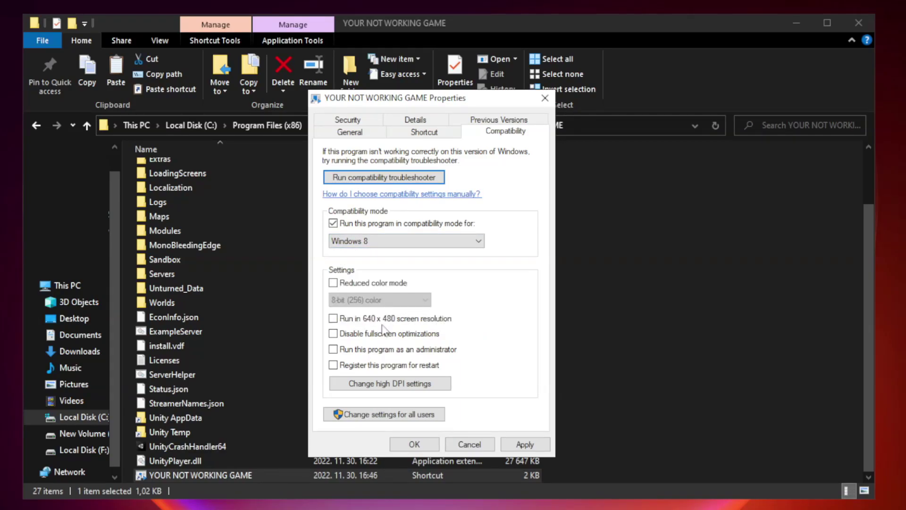
{"action": "left_click", "coordinate": [353, 334]}
{"action": "left_click", "coordinate": [357, 355]}
{"action": "left_click", "coordinate": [521, 445]}
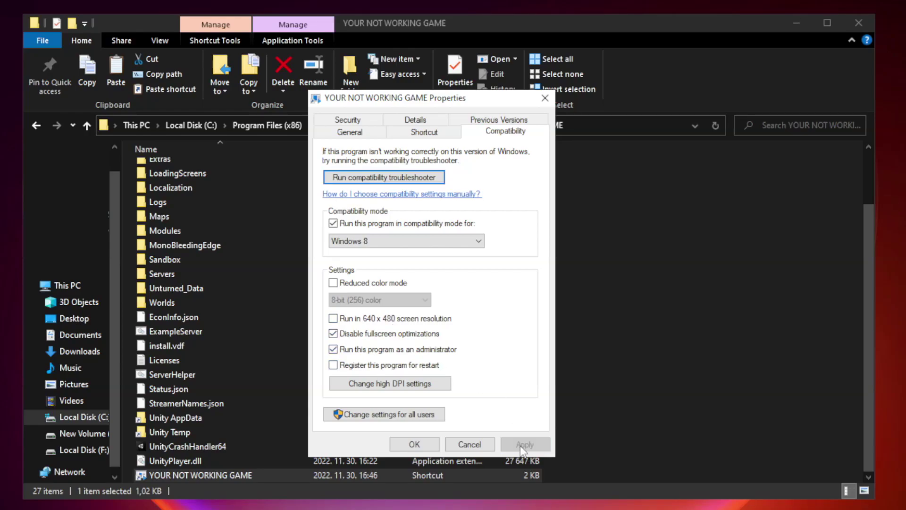
{"action": "left_click", "coordinate": [414, 444]}
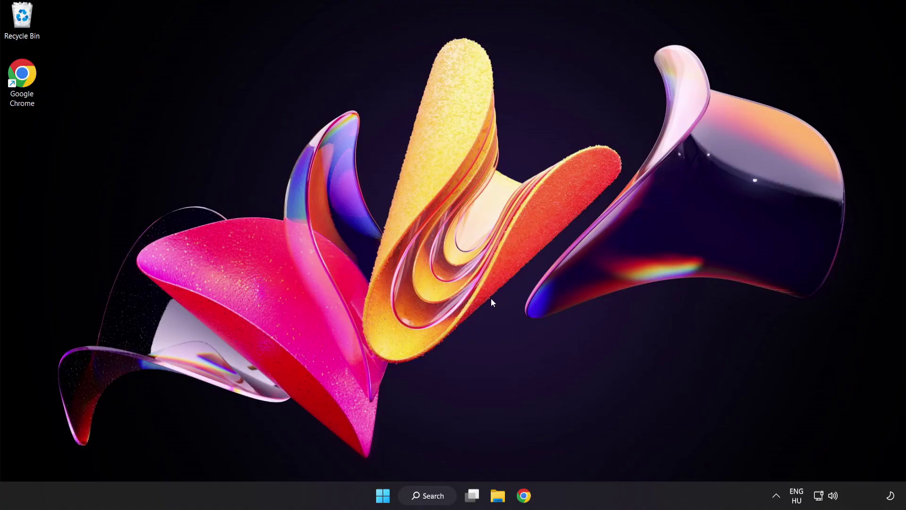
Open the Win+X quick-link menu from the Start button.
{"action": "right_click", "coordinate": [386, 498]}
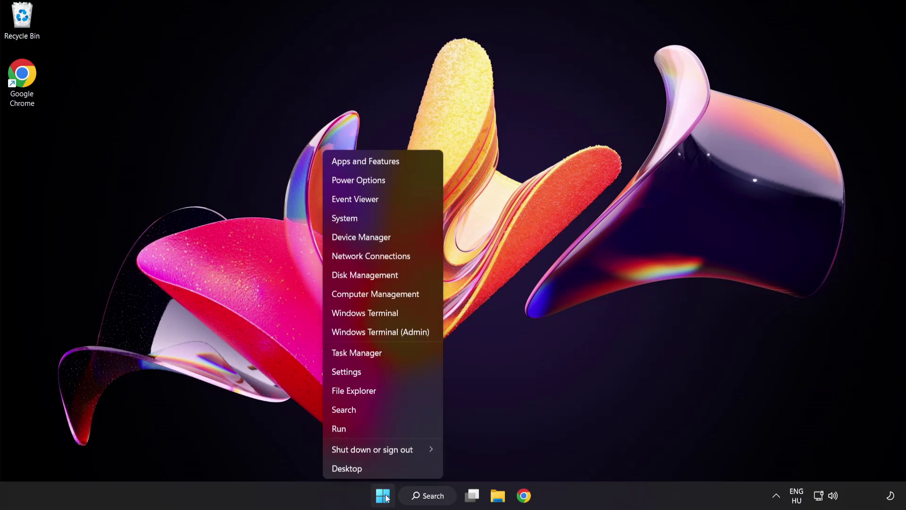
Disable Cortana, Phone Link, Terminal and Windows Security notification icon in Task Manager's Startup list.
{"action": "left_click", "coordinate": [392, 354]}
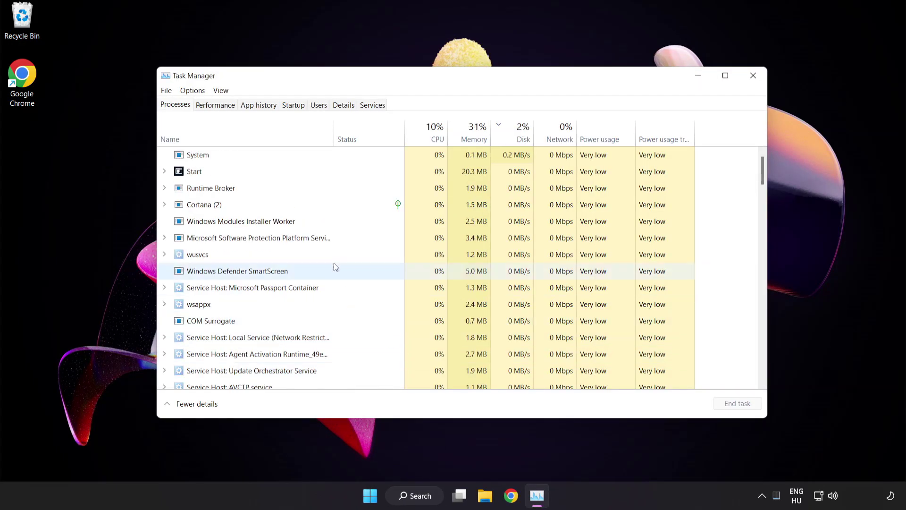
{"action": "left_click", "coordinate": [294, 105]}
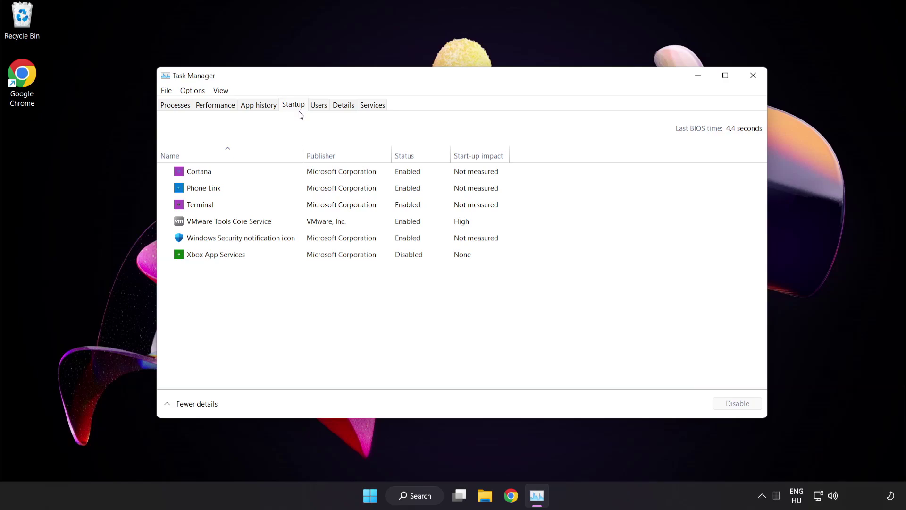
{"action": "left_click", "coordinate": [299, 177]}
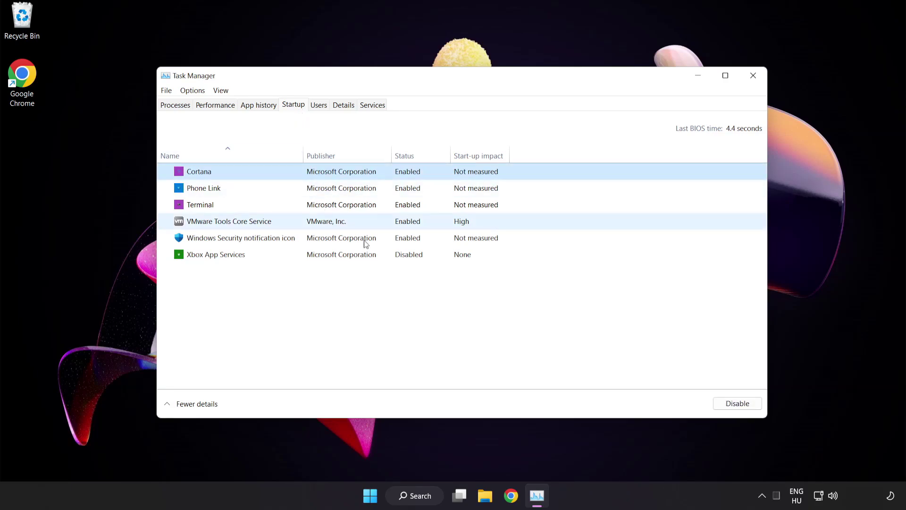
{"action": "left_click", "coordinate": [736, 404]}
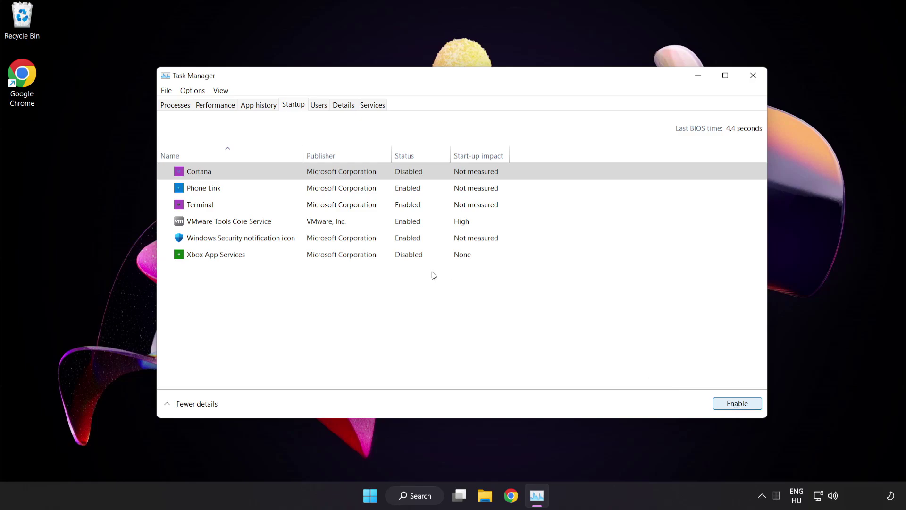
{"action": "left_click", "coordinate": [280, 187]}
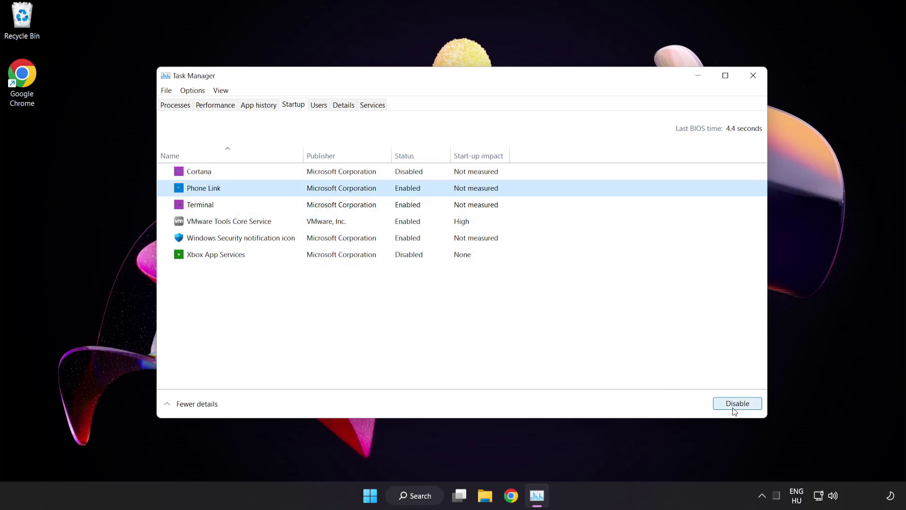
{"action": "left_click", "coordinate": [735, 407]}
{"action": "left_click", "coordinate": [287, 205]}
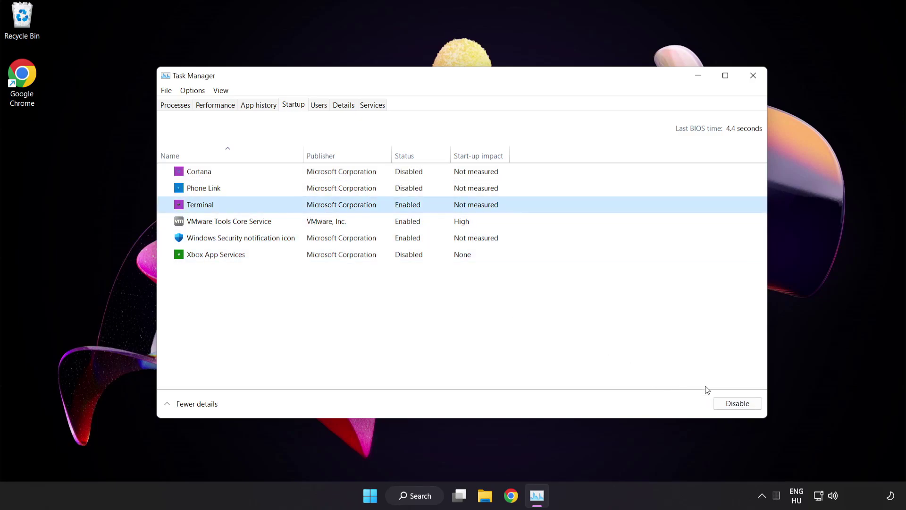
{"action": "left_click", "coordinate": [722, 403]}
{"action": "left_click", "coordinate": [308, 240]}
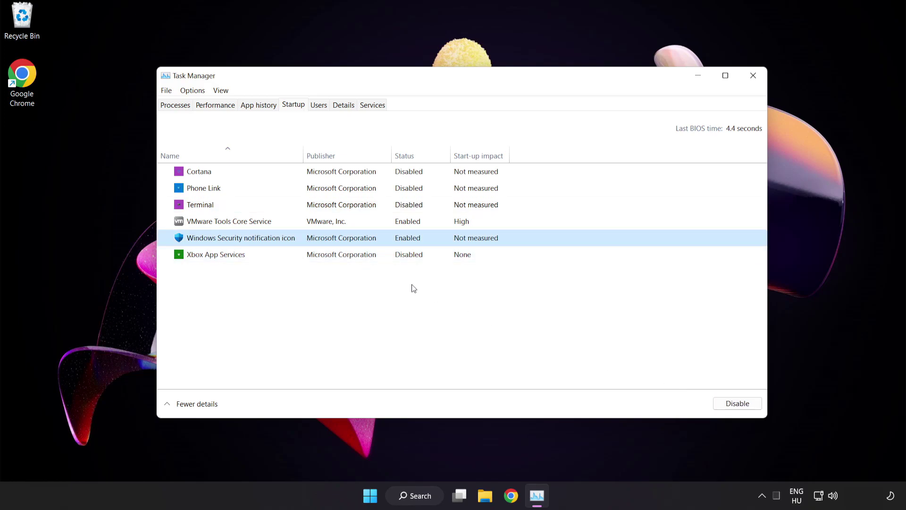
{"action": "left_click", "coordinate": [731, 405]}
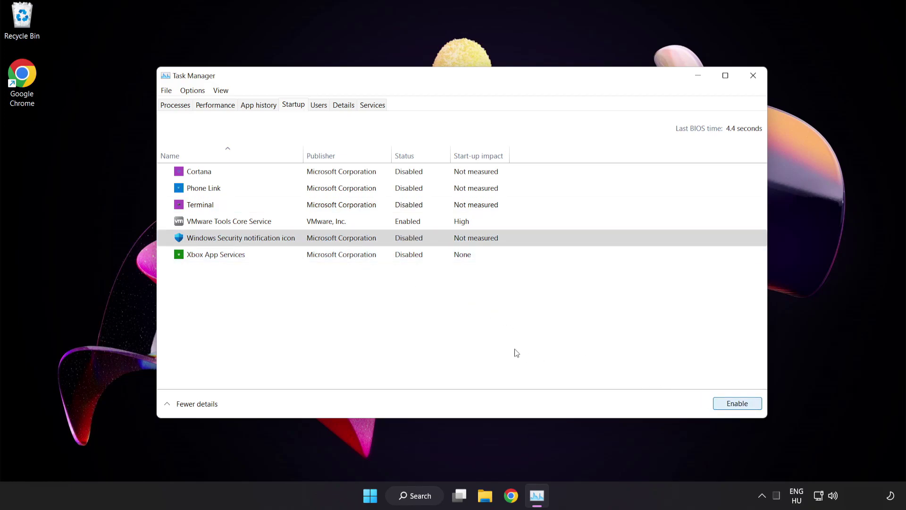
Close Task Manager and launch Command Prompt as administrator.
{"action": "left_click", "coordinate": [753, 78]}
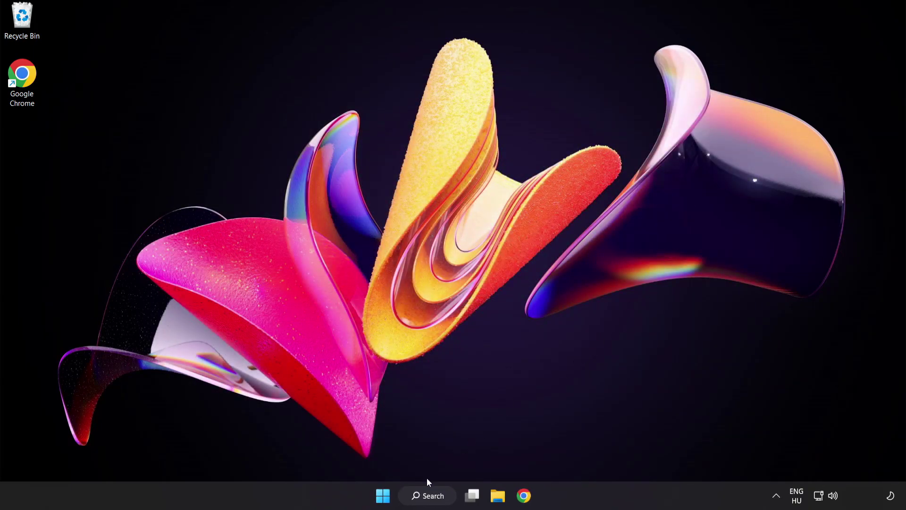
{"action": "left_click", "coordinate": [428, 495]}
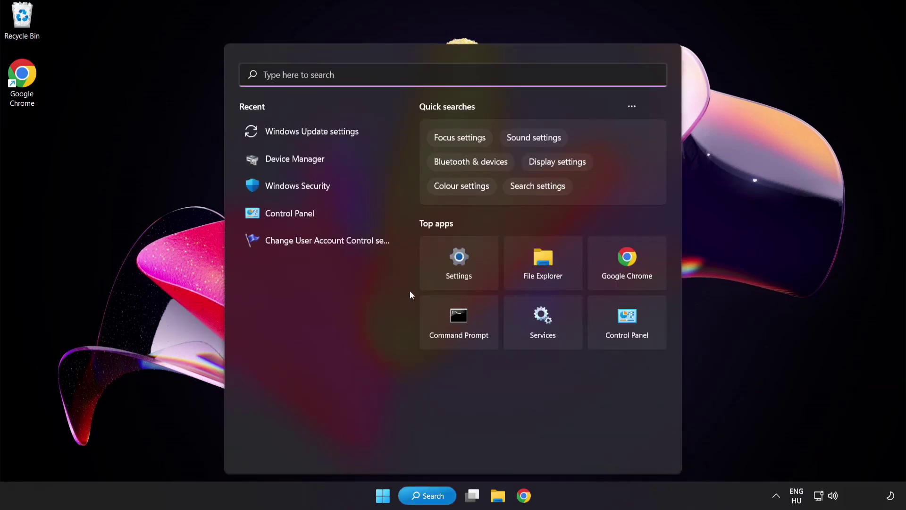
{"action": "type", "text": "cmd"}
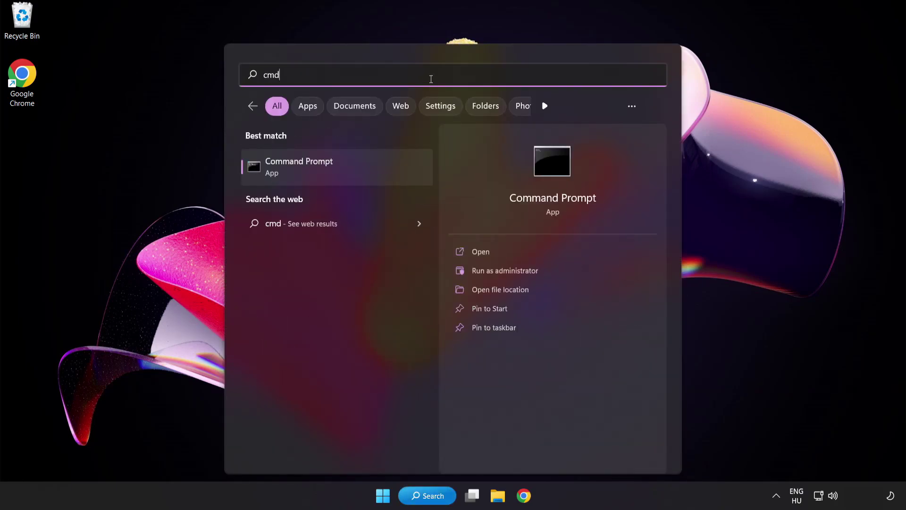
{"action": "right_click", "coordinate": [340, 174]}
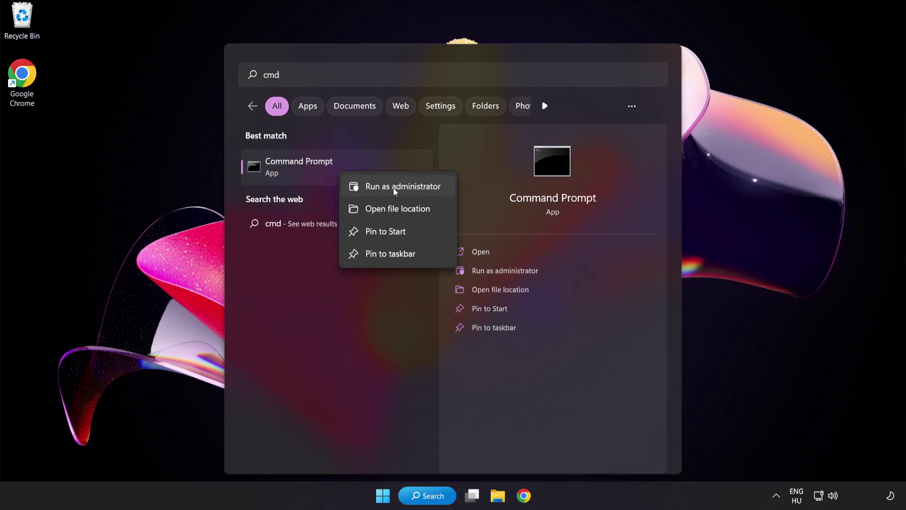
{"action": "left_click", "coordinate": [381, 188]}
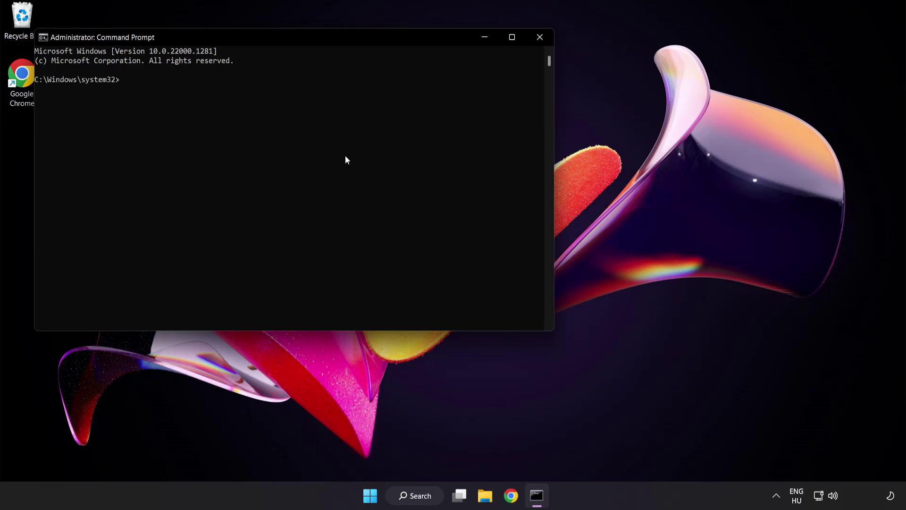
Run sfc /scannow, which finds no integrity violations.
{"action": "left_click_drag", "start_coordinate": [259, 37], "coordinate": [394, 88]}
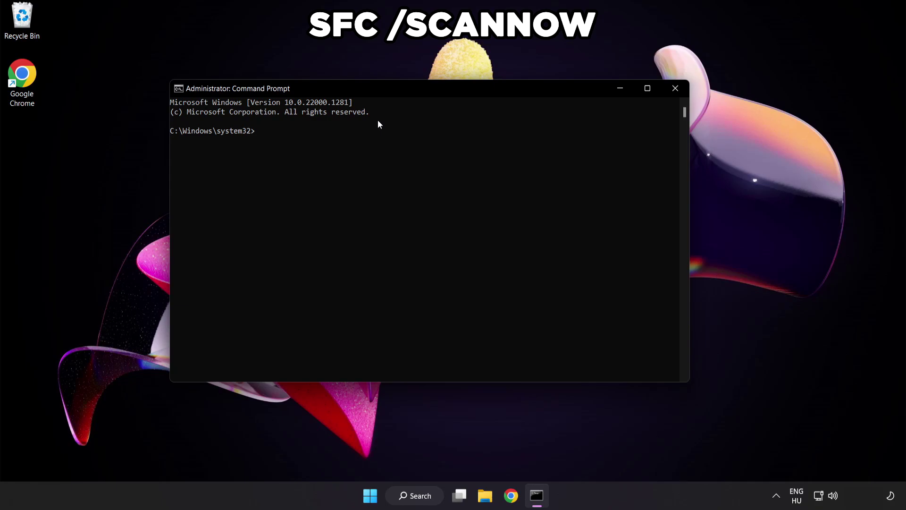
{"action": "type", "text": "sfc /scannow"}
{"action": "key", "text": "Return"}
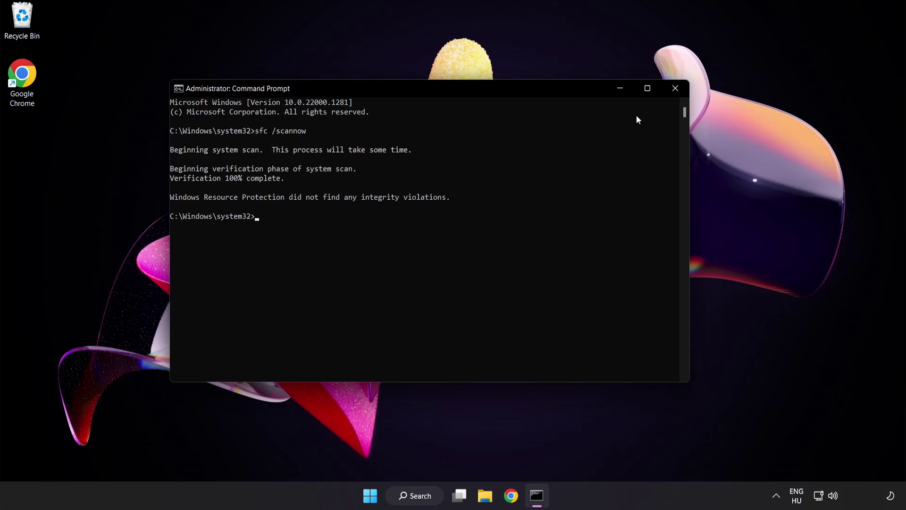
Close Command Prompt and show the Start menu's power options.
{"action": "left_click", "coordinate": [676, 89]}
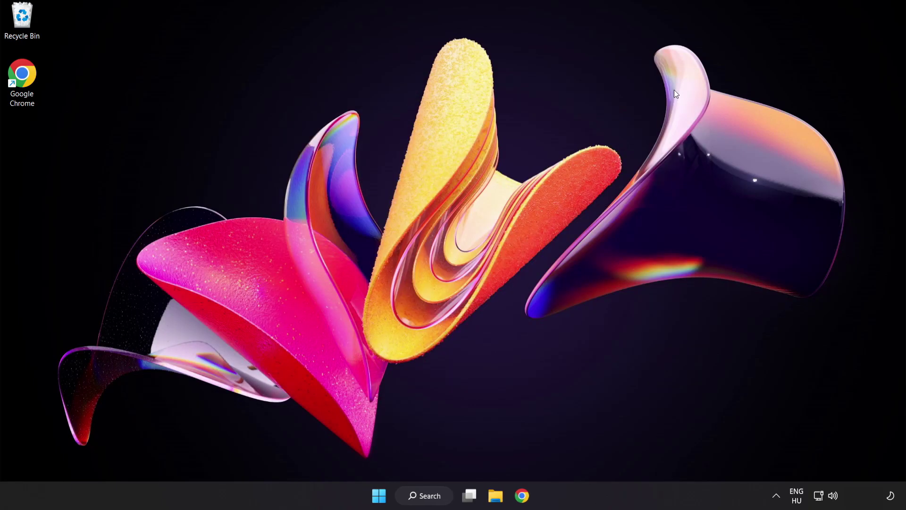
{"action": "left_click", "coordinate": [382, 497]}
{"action": "left_click", "coordinate": [601, 455]}
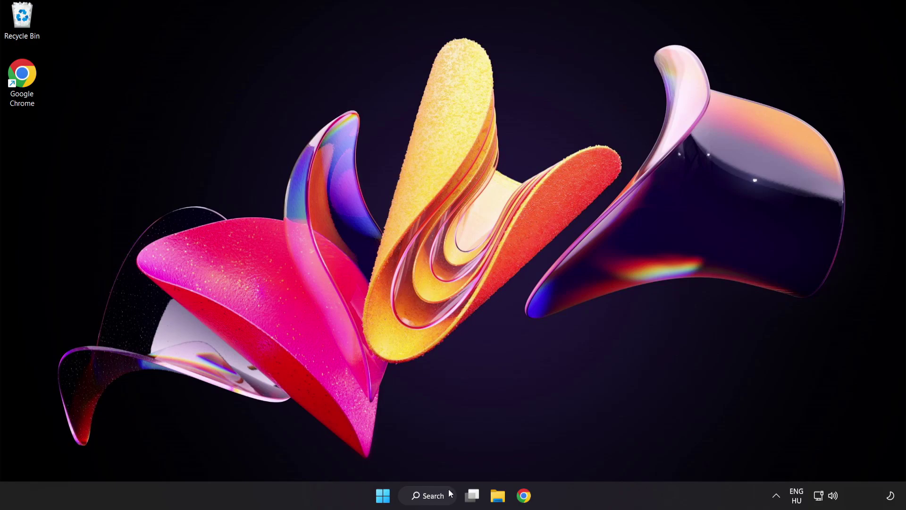
Open Windows Security's Virus & threat protection settings and scroll down toward Exclusions.
{"action": "left_click", "coordinate": [437, 499]}
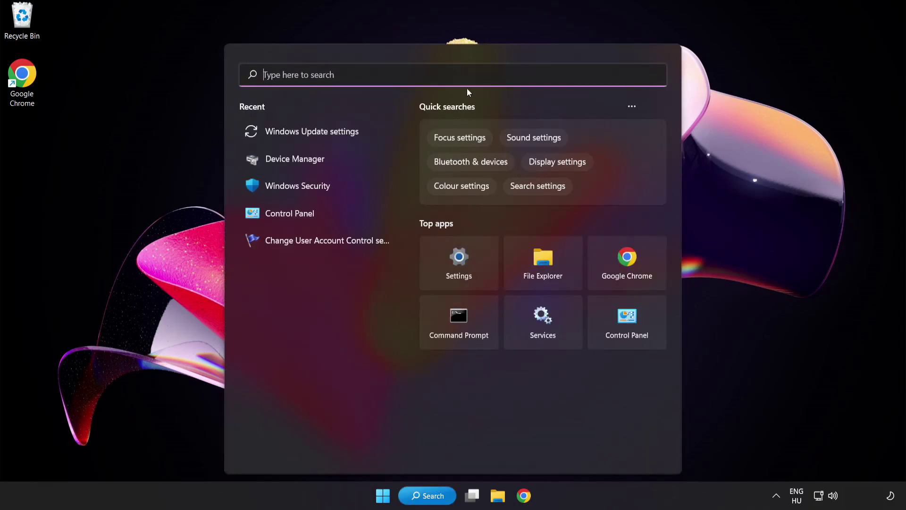
{"action": "type", "text": "security"}
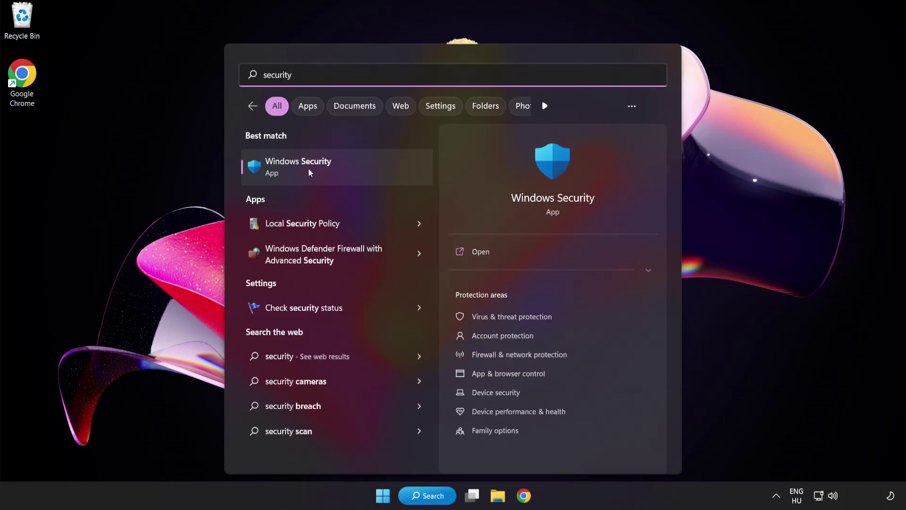
{"action": "left_click", "coordinate": [342, 166]}
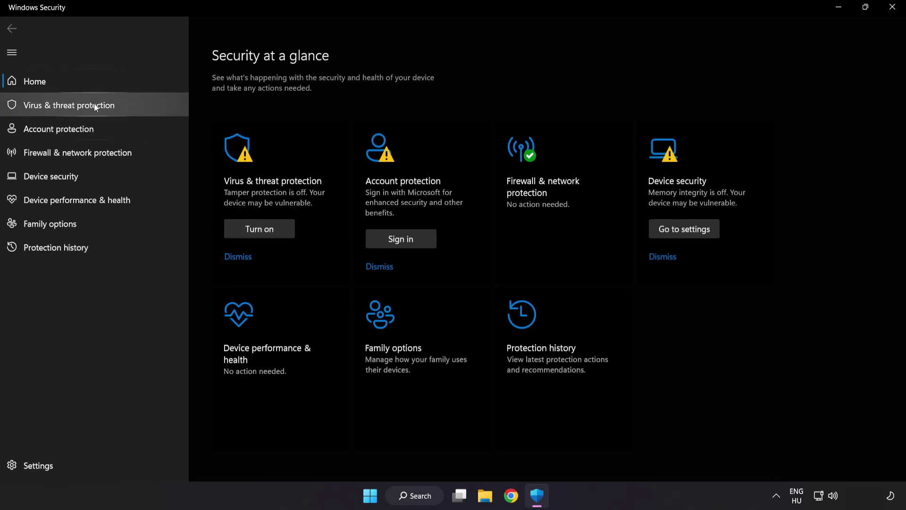
{"action": "left_click", "coordinate": [138, 107]}
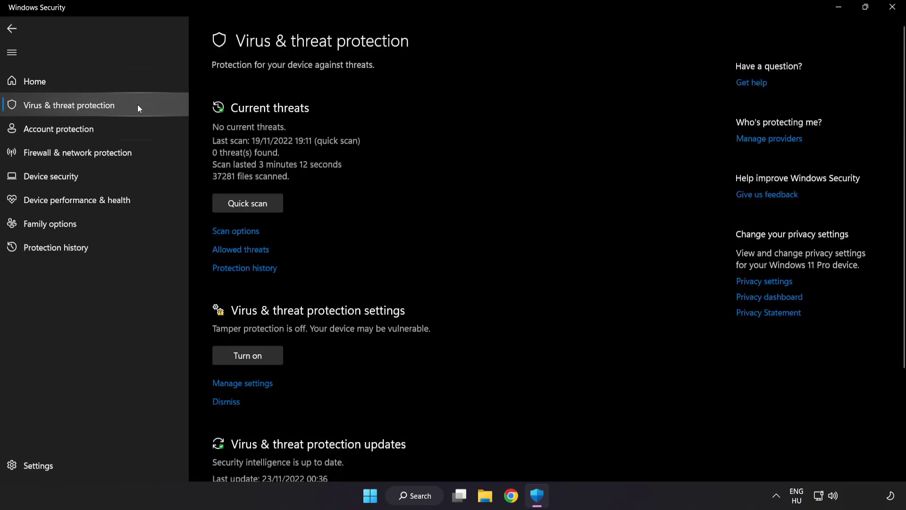
{"action": "scroll", "coordinate": [573, 138], "scroll_direction": "down", "scroll_amount": 3}
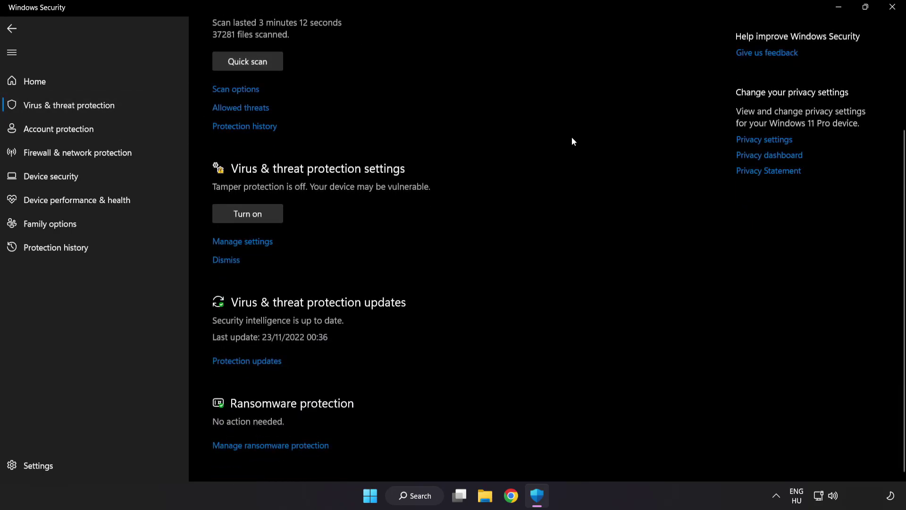
{"action": "left_click", "coordinate": [249, 244]}
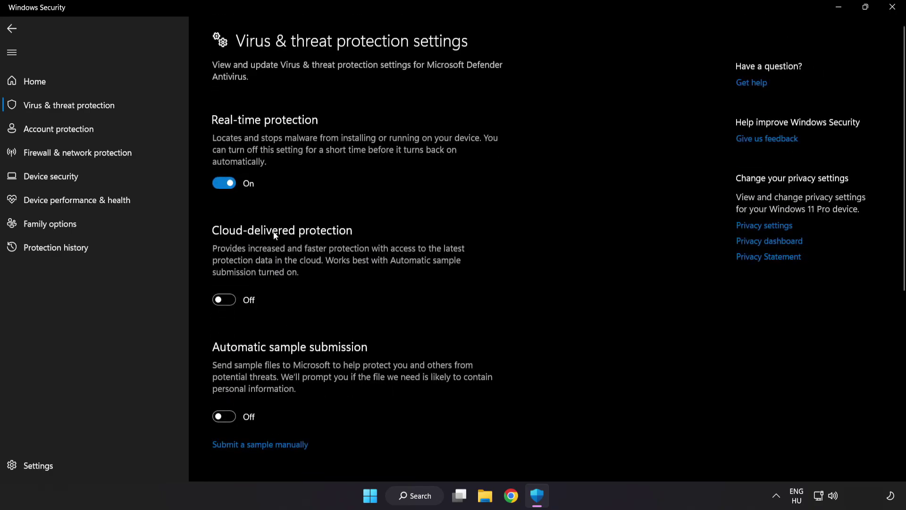
{"action": "scroll", "coordinate": [526, 248], "scroll_direction": "down", "scroll_amount": 6}
{"action": "scroll", "coordinate": [527, 250], "scroll_direction": "down", "scroll_amount": 1}
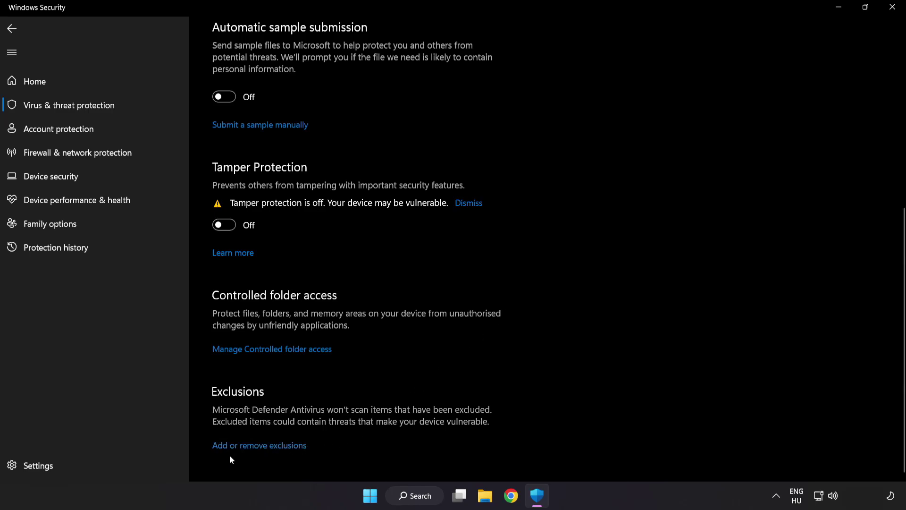
Begin adding a new single-file exclusion from the Windows Security exclusions list.
{"action": "left_click", "coordinate": [266, 446]}
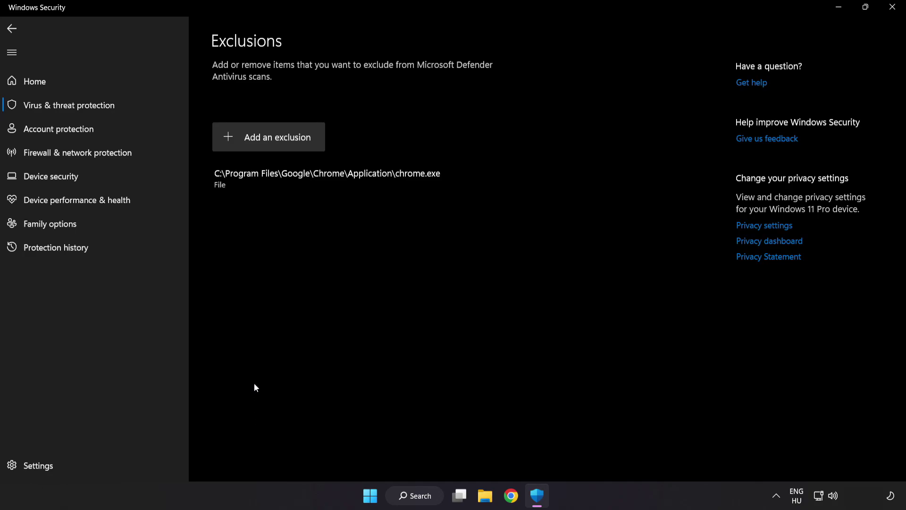
{"action": "left_click", "coordinate": [270, 146]}
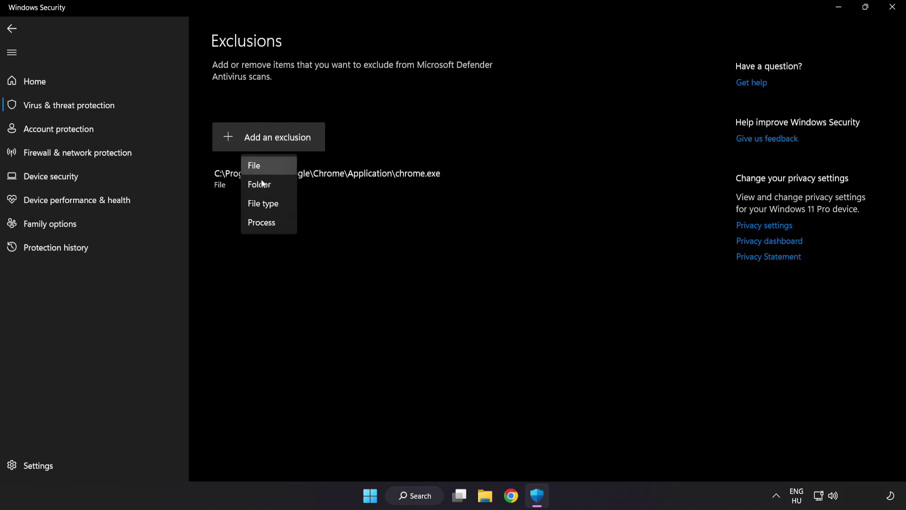
{"action": "left_click", "coordinate": [263, 166]}
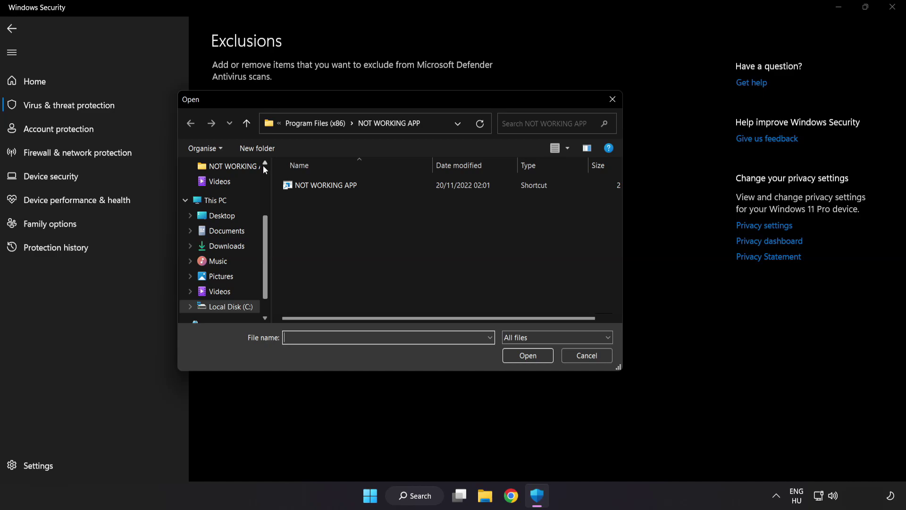
Select the NOT WORKING APP shortcut in C:\Program Files (x86)\NOT WORKING APP as the excluded file.
{"action": "left_click", "coordinate": [290, 125]}
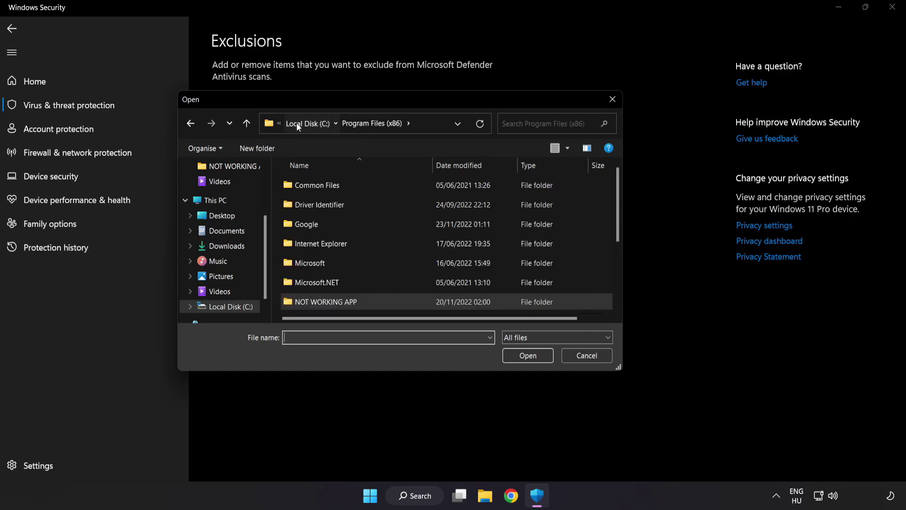
{"action": "left_click", "coordinate": [297, 123]}
{"action": "left_click", "coordinate": [299, 123]}
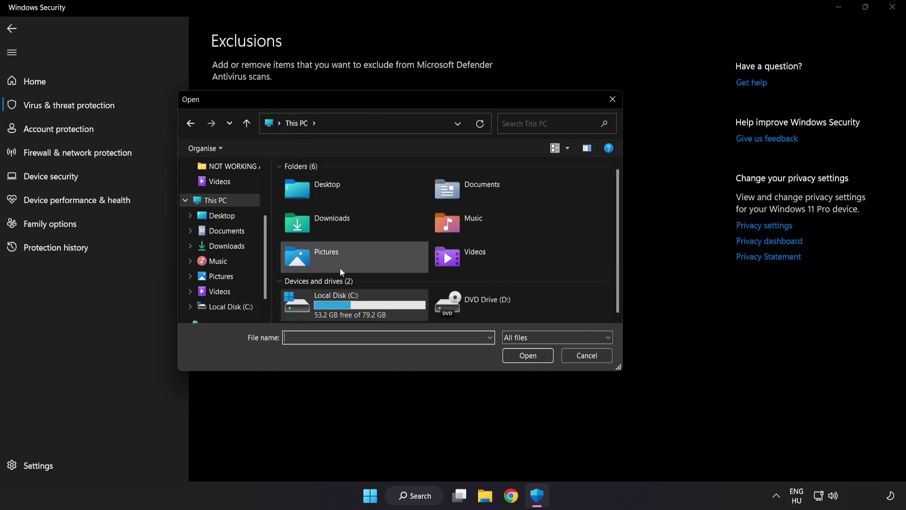
{"action": "double_click", "coordinate": [338, 309]}
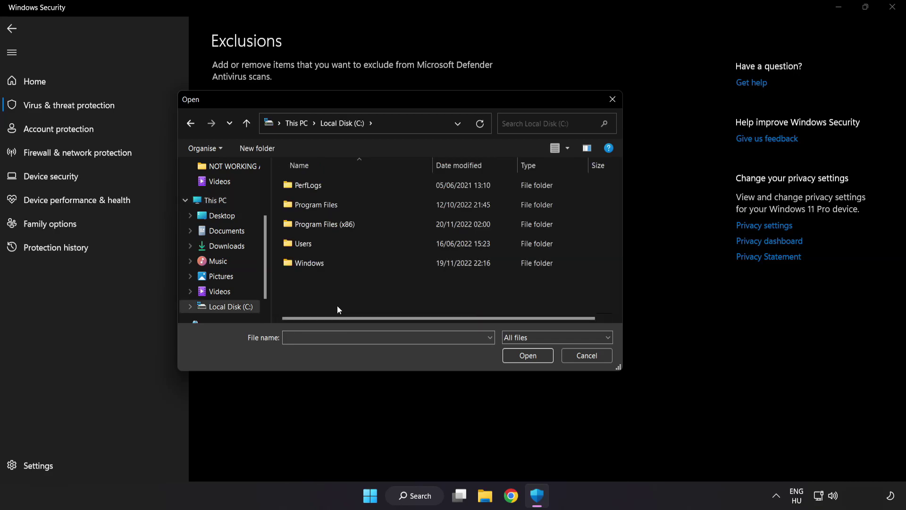
{"action": "double_click", "coordinate": [349, 221]}
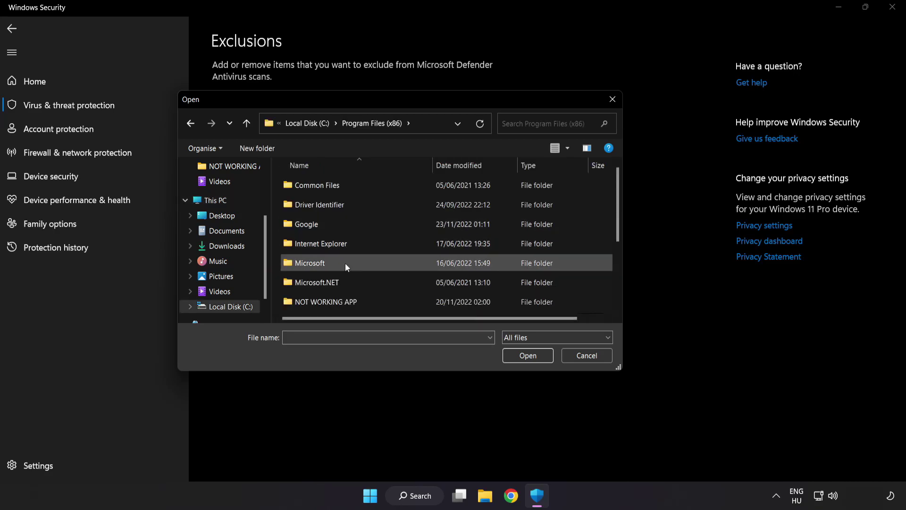
{"action": "scroll", "coordinate": [335, 310], "scroll_direction": "down", "scroll_amount": 1}
{"action": "left_click", "coordinate": [324, 247]}
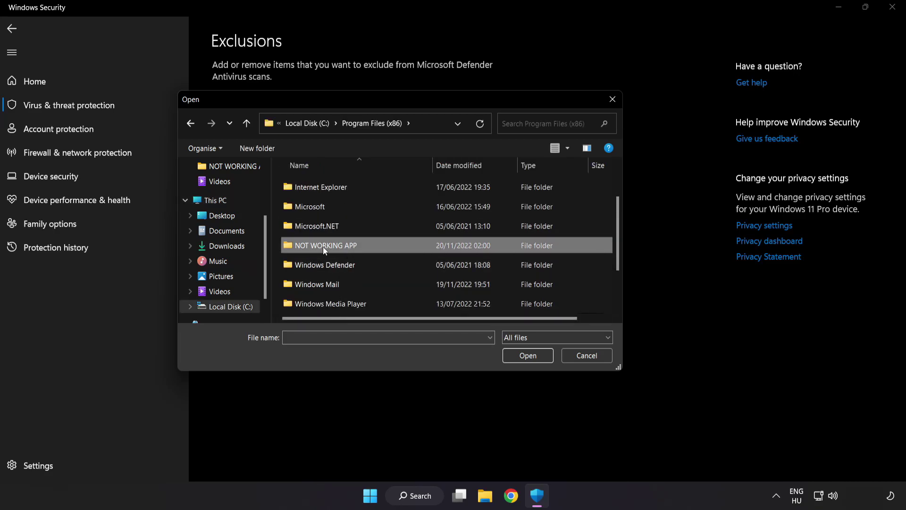
{"action": "double_click", "coordinate": [360, 246]}
{"action": "left_click", "coordinate": [335, 190]}
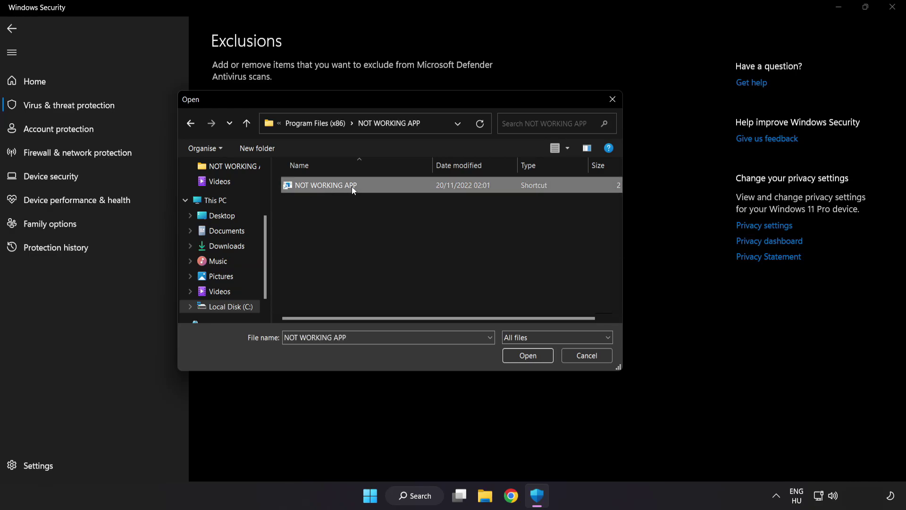
{"action": "left_click", "coordinate": [527, 355]}
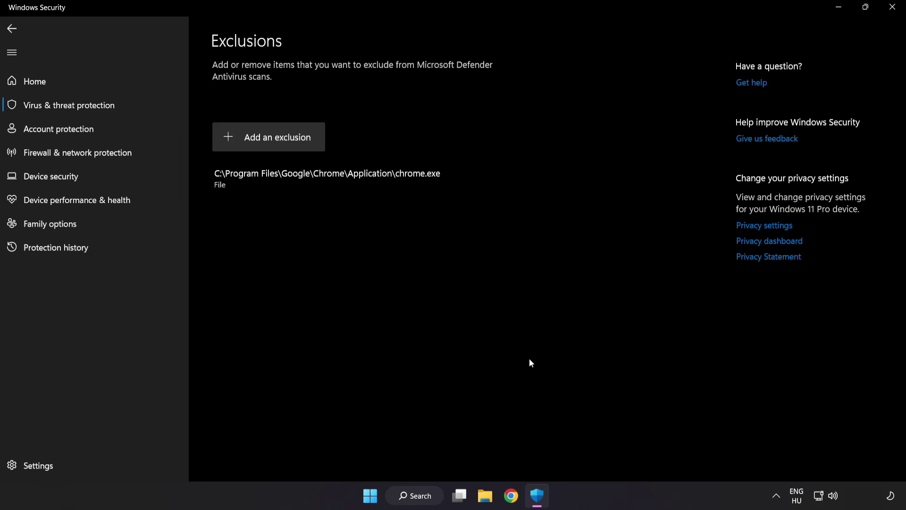
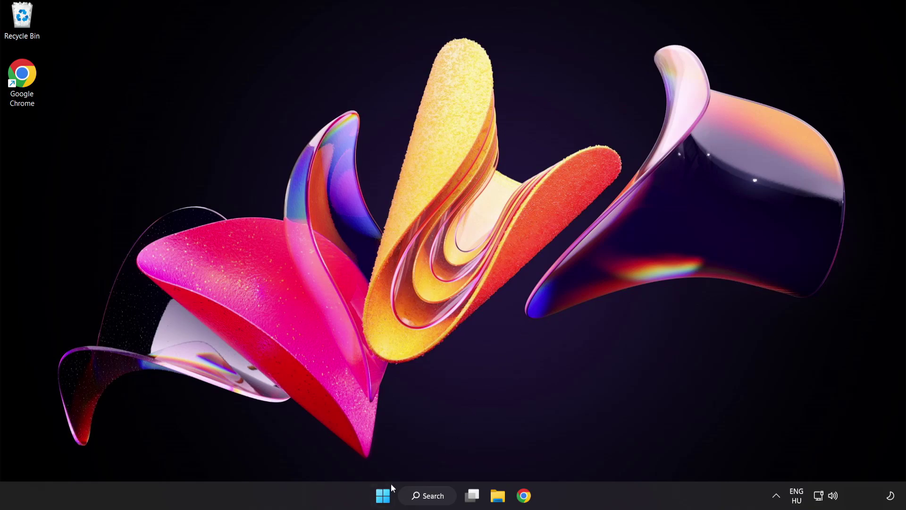
From the Start menu, display the Power options Sleep, Shut down and Restart.
{"action": "left_click", "coordinate": [386, 493]}
{"action": "left_click", "coordinate": [602, 455]}
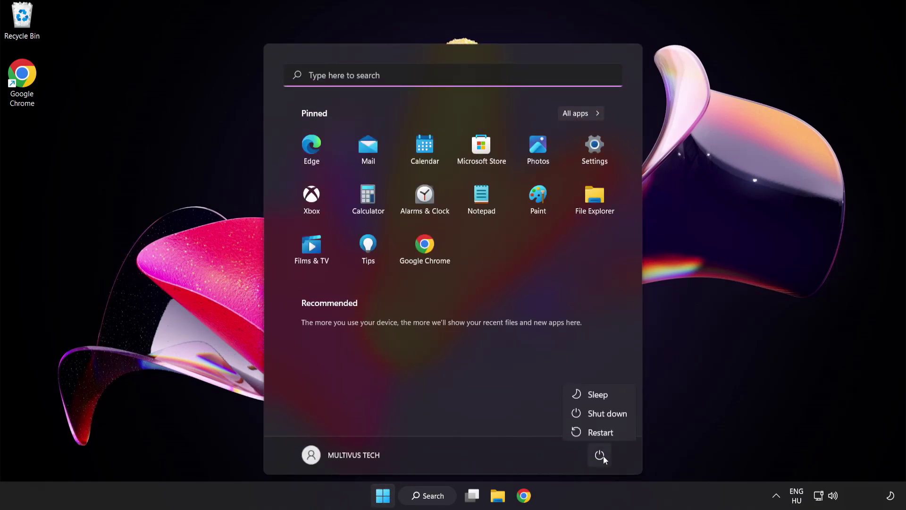